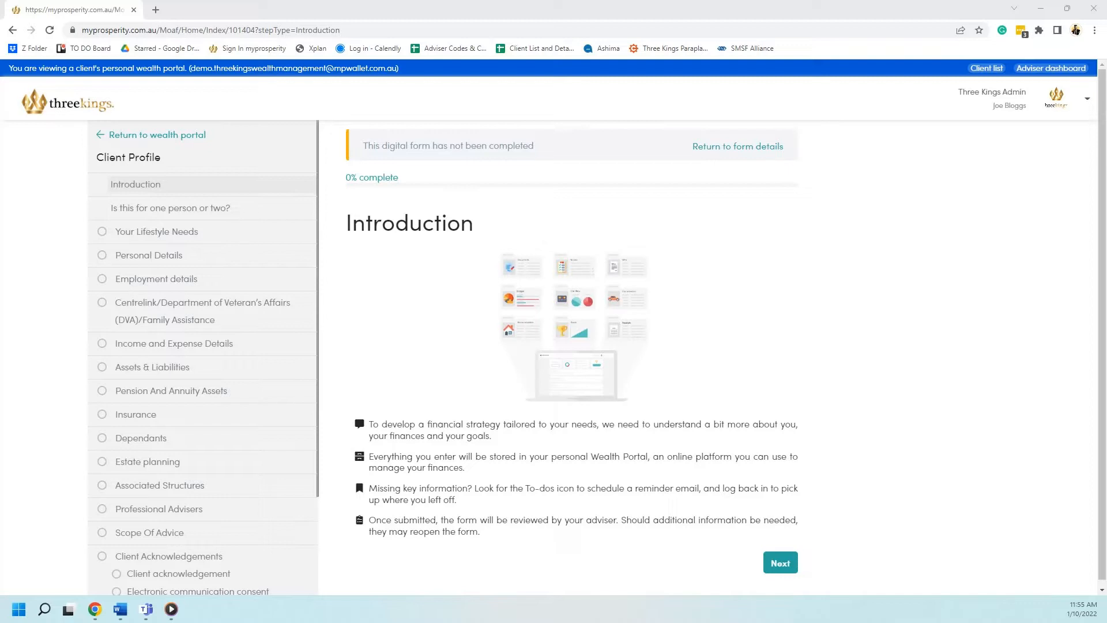
Move past the Client Profile introduction to the 'Is this for one person or two?' question
{"action": "left_click", "coordinate": [16, 234]}
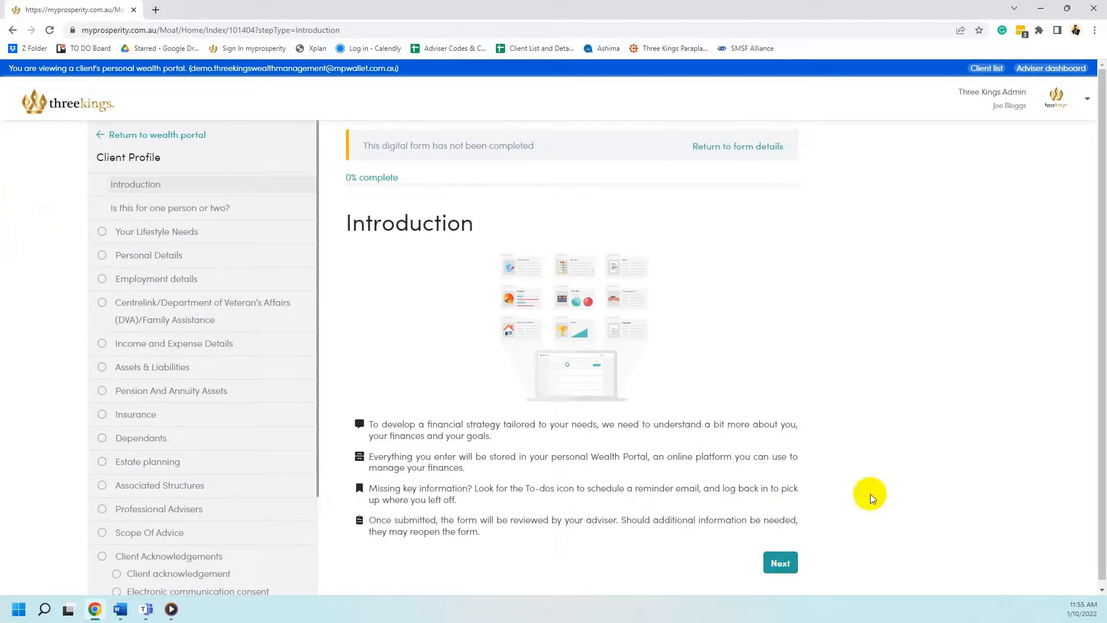
{"action": "left_click", "coordinate": [780, 564]}
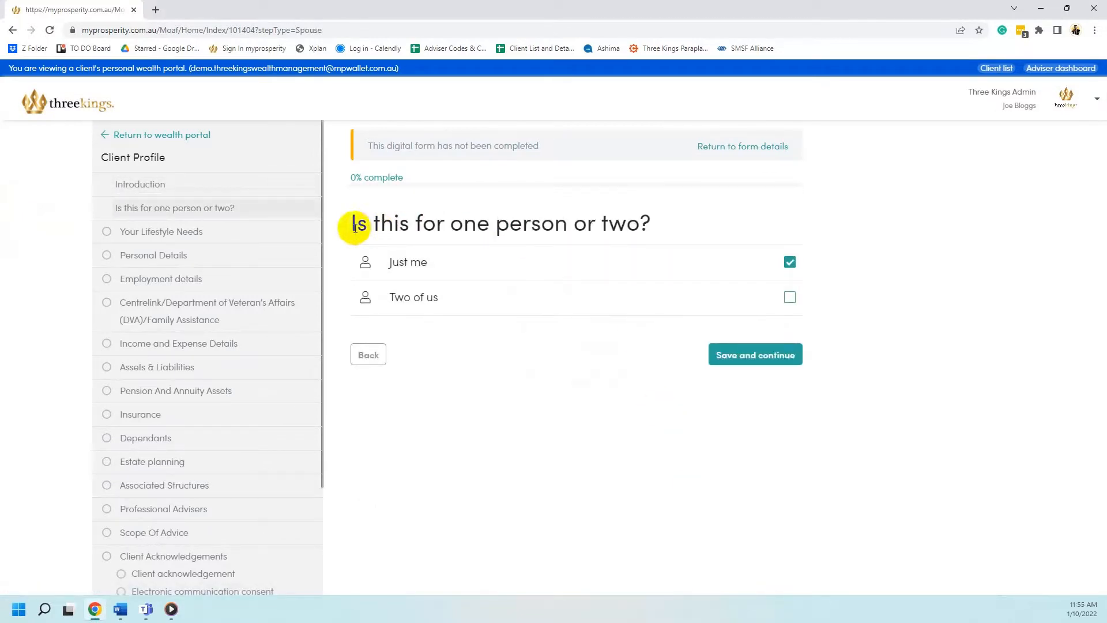
Save 'Just me' as the answer and reach the Financial planning and you page
{"action": "left_click_drag", "start_coordinate": [355, 225], "coordinate": [507, 222]}
{"action": "left_click", "coordinate": [507, 223]}
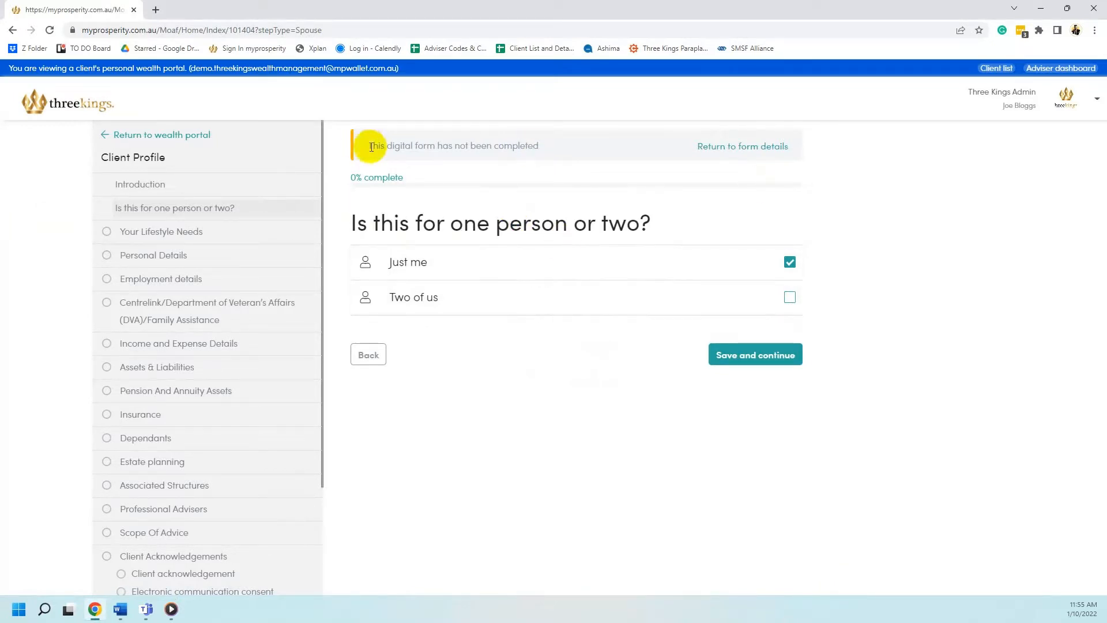
{"action": "left_click", "coordinate": [744, 357]}
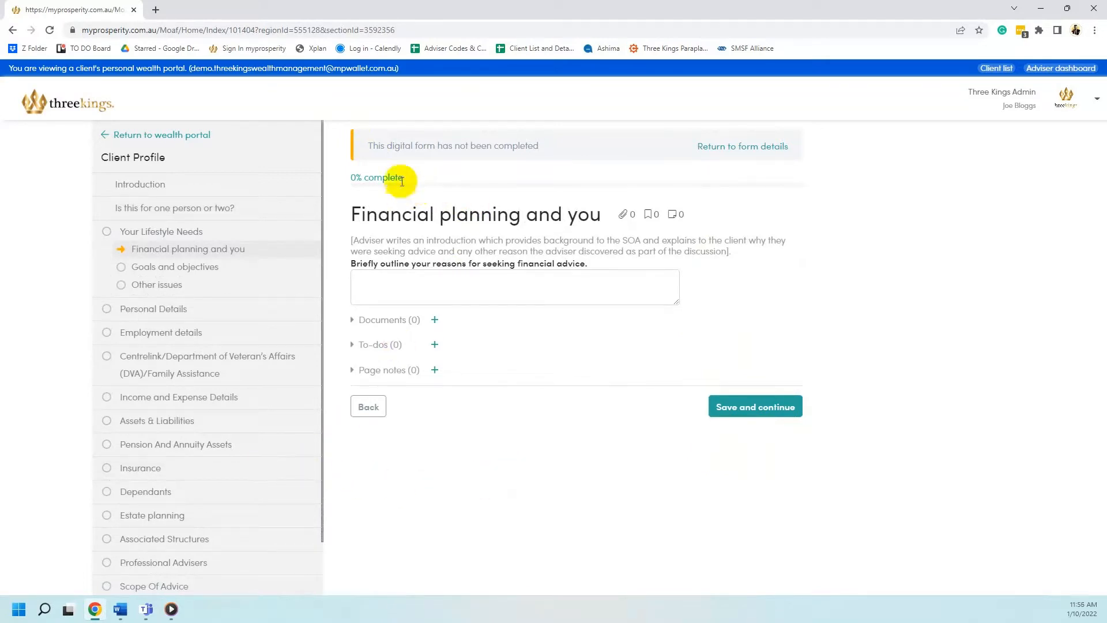
Leave the reasons for seeking advice empty, save, and open a blank new-goal form
{"action": "left_click_drag", "start_coordinate": [350, 177], "coordinate": [402, 180]}
{"action": "left_click", "coordinate": [375, 178]}
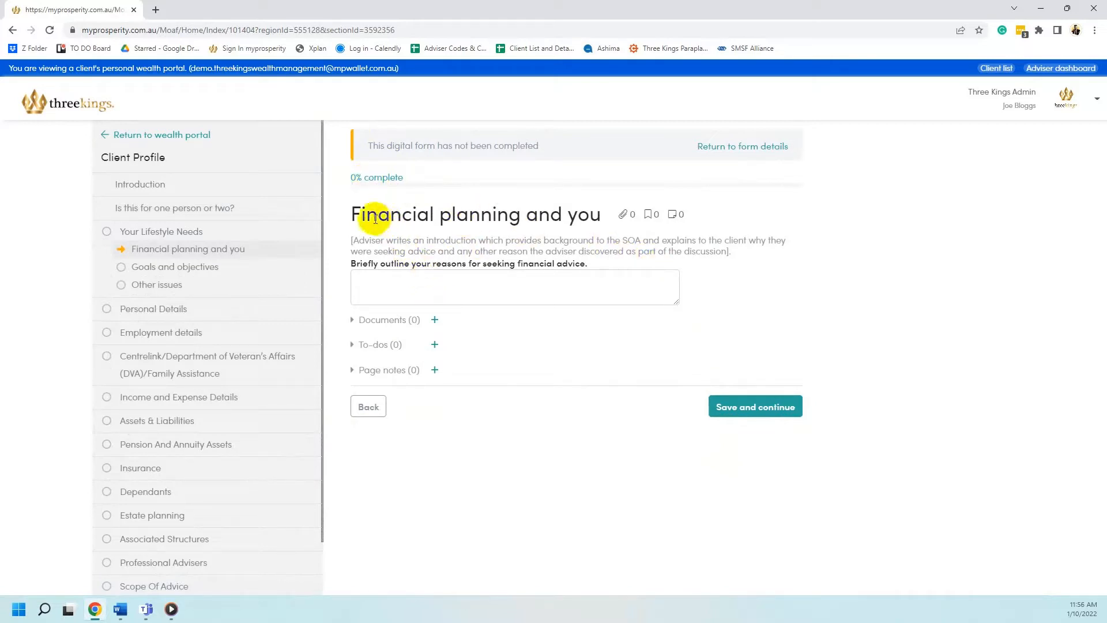
{"action": "left_click", "coordinate": [465, 291]}
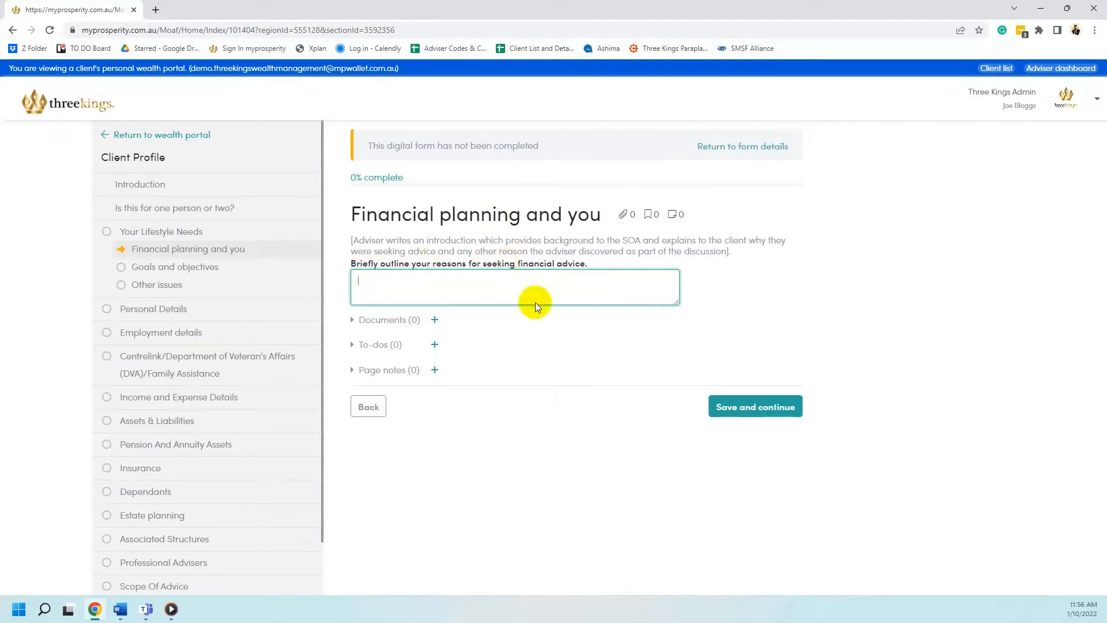
{"action": "left_click", "coordinate": [813, 294]}
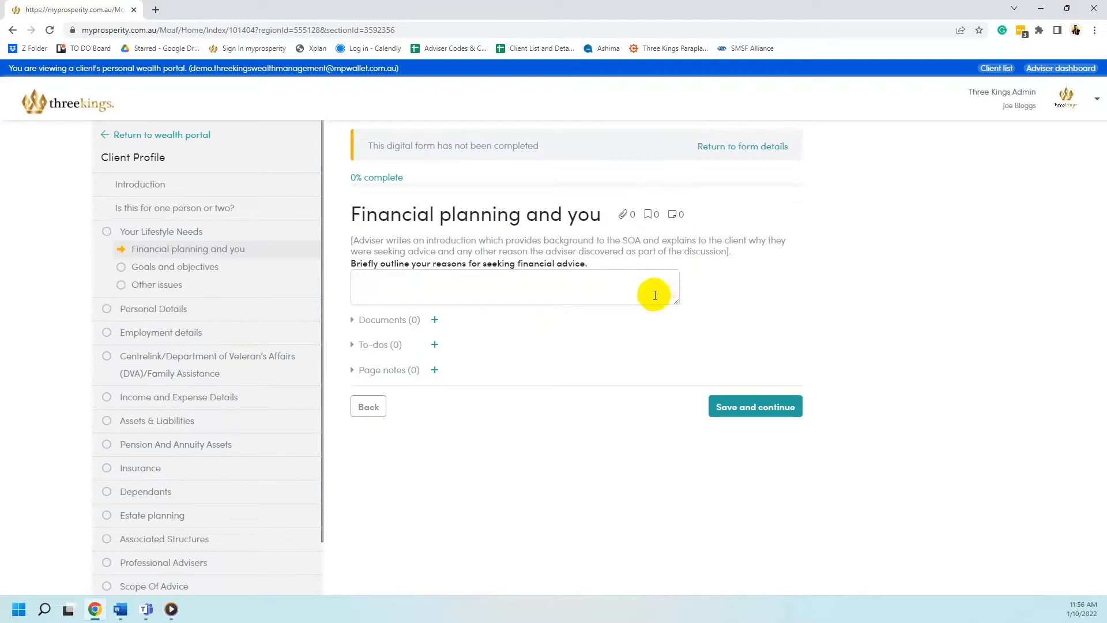
{"action": "left_click", "coordinate": [676, 292]}
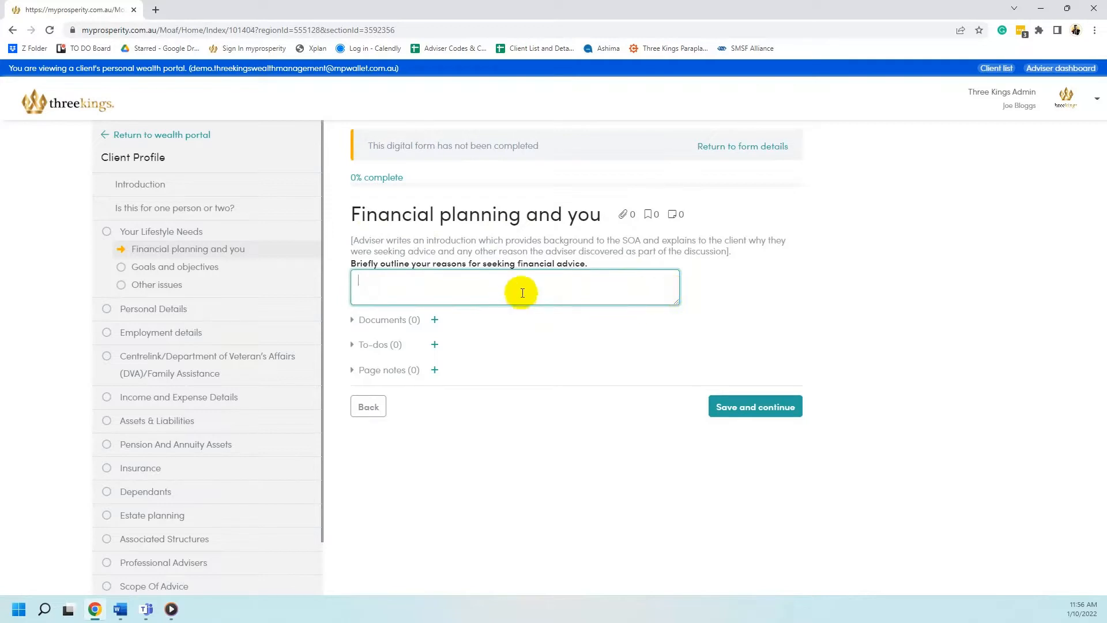
{"action": "left_click", "coordinate": [725, 407]}
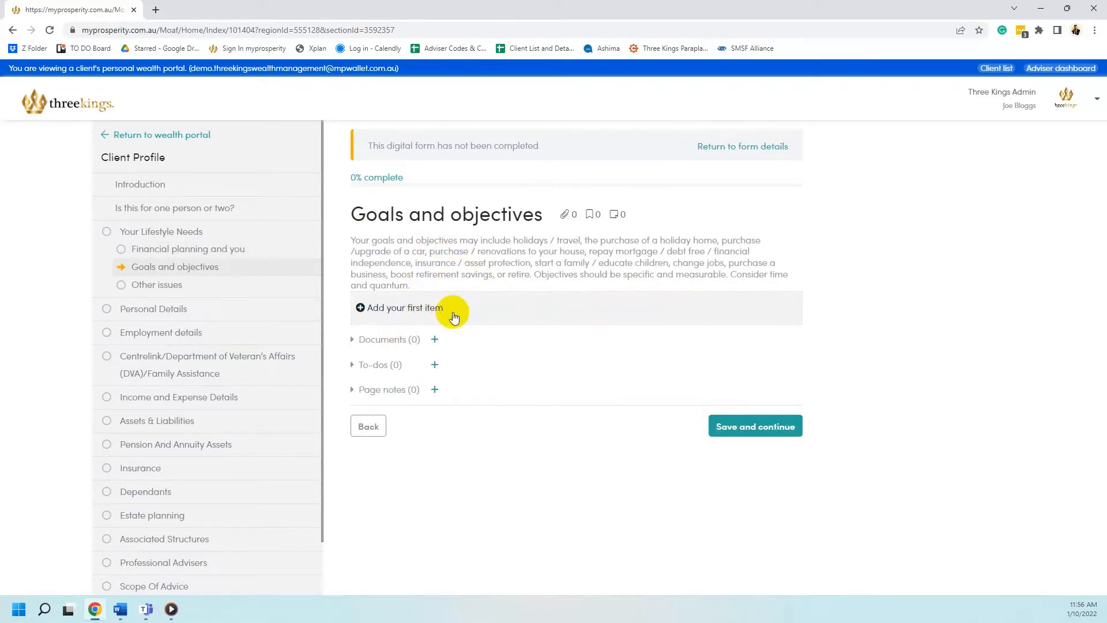
{"action": "left_click", "coordinate": [452, 314]}
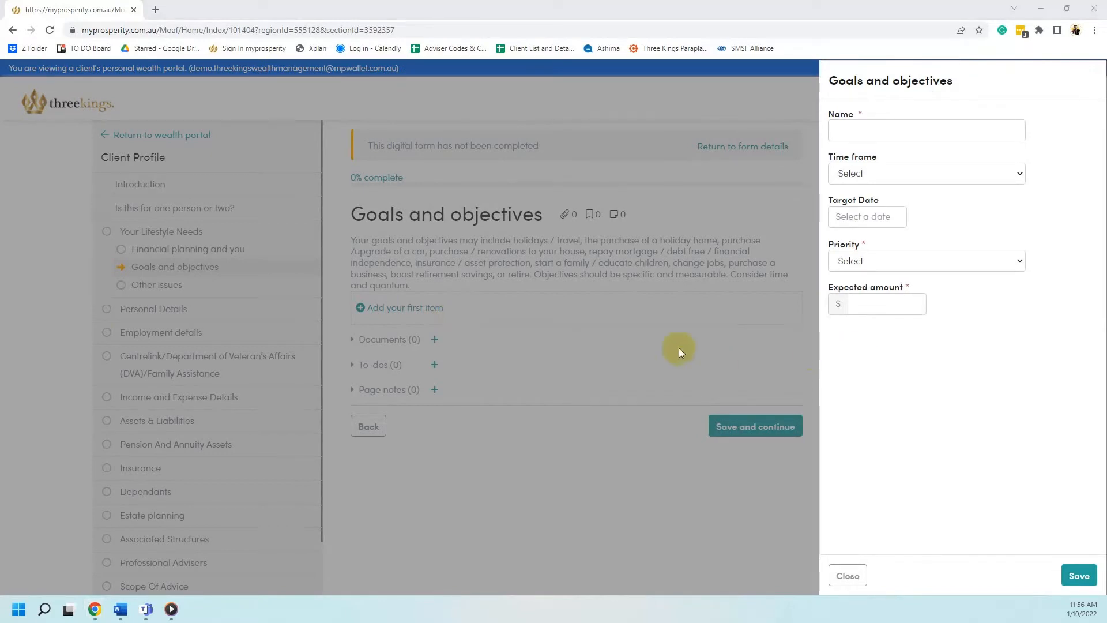
{"action": "left_click", "coordinate": [874, 132]}
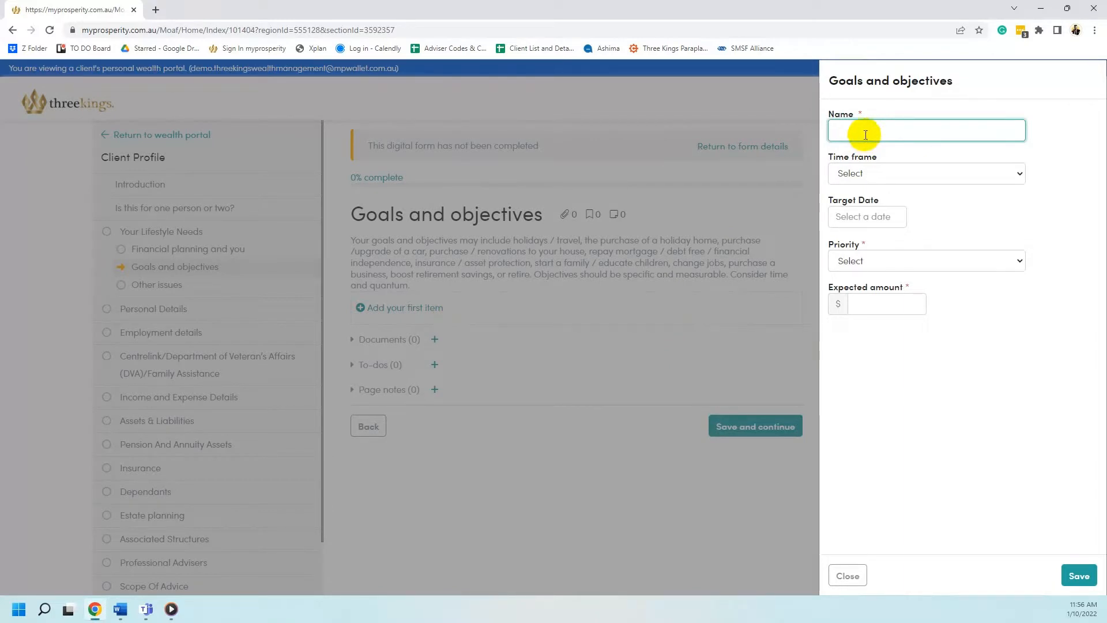
{"action": "left_click", "coordinate": [849, 179]}
{"action": "left_click", "coordinate": [913, 224]}
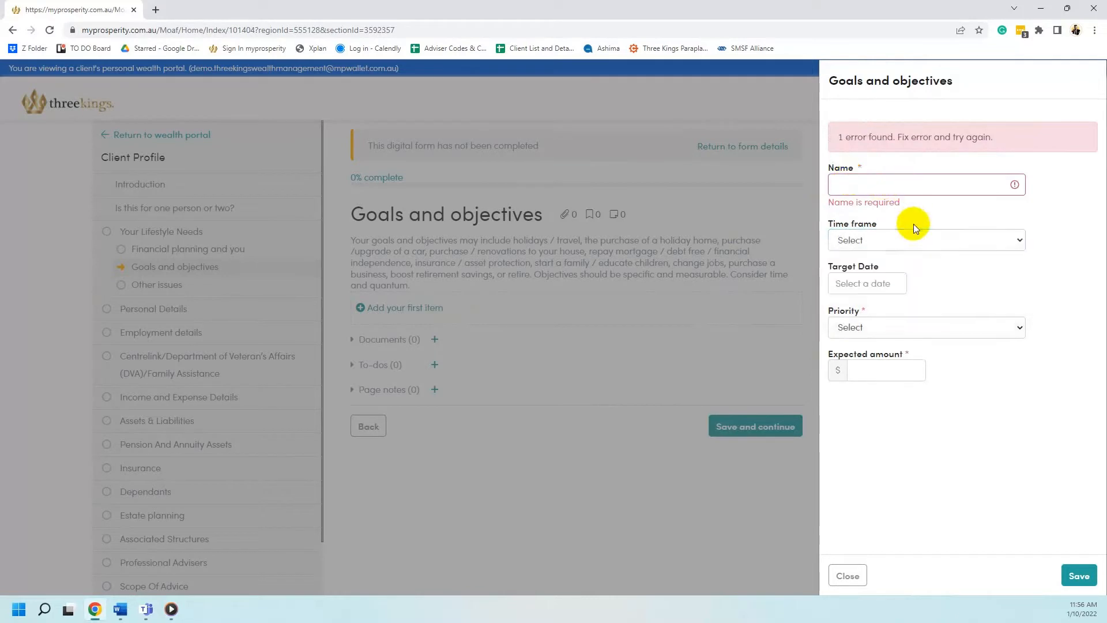
{"action": "left_click", "coordinate": [915, 184]}
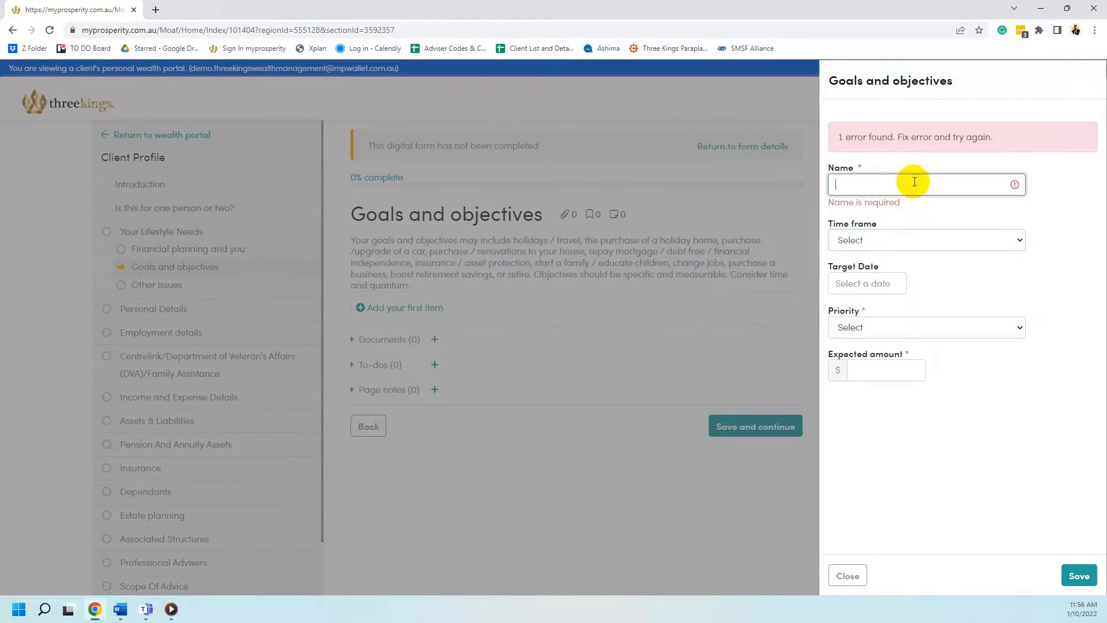
{"action": "left_click", "coordinate": [897, 231]}
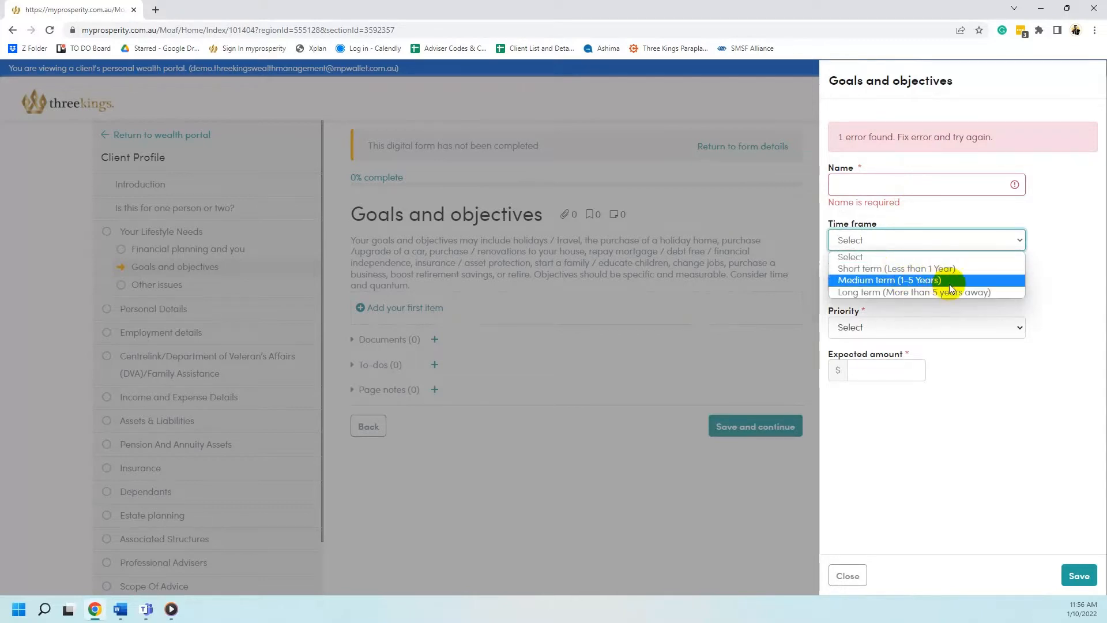
{"action": "left_click", "coordinate": [1070, 285]}
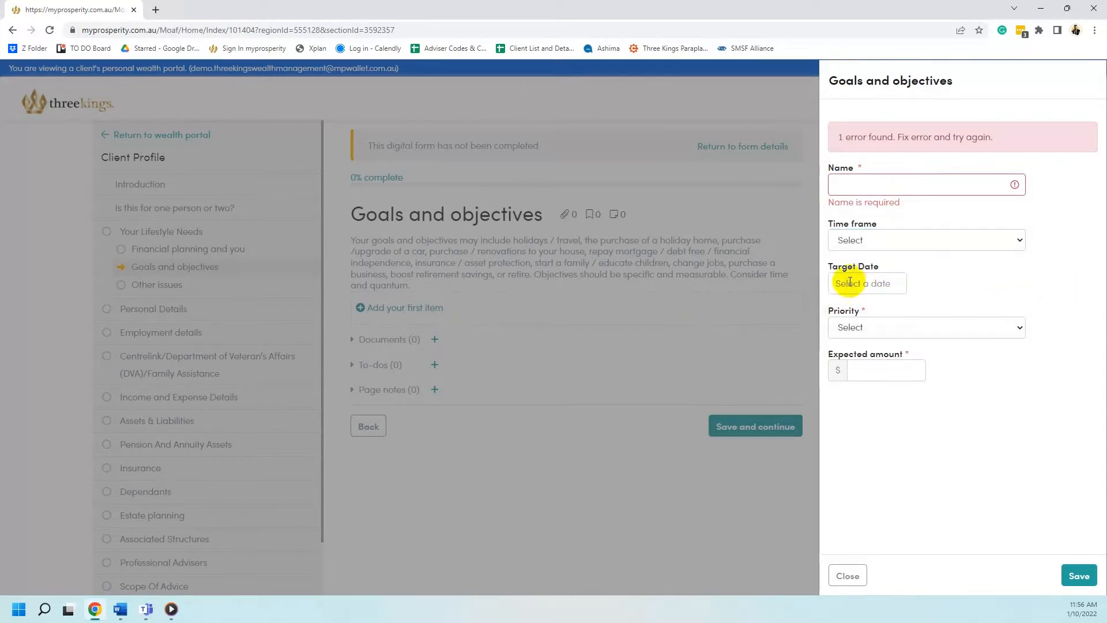
{"action": "left_click", "coordinate": [865, 325]}
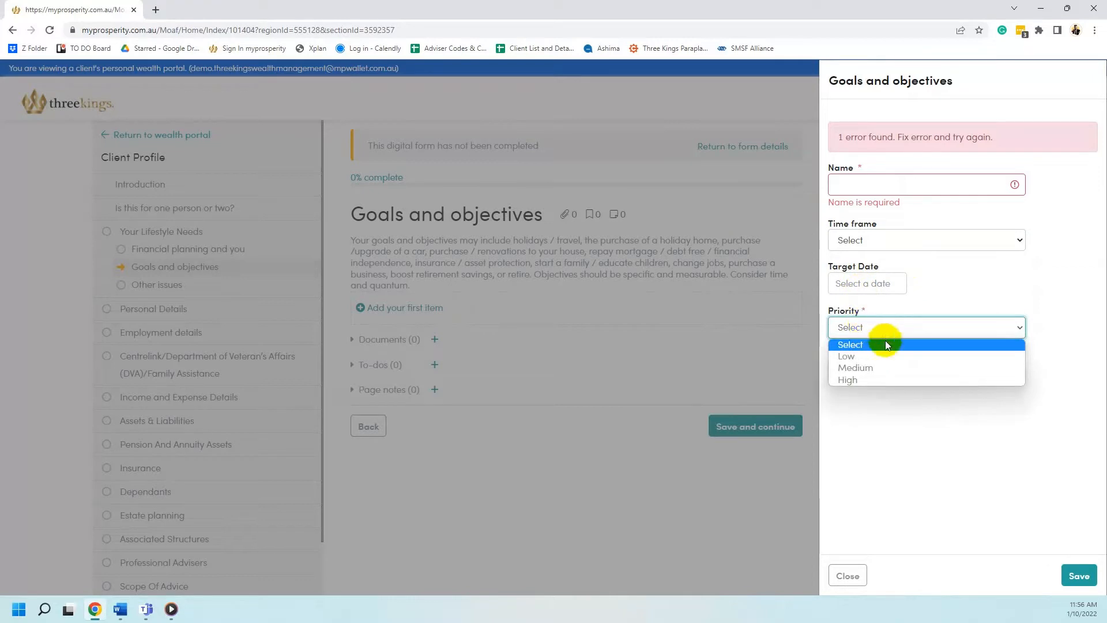
{"action": "left_click", "coordinate": [929, 434]}
{"action": "left_click", "coordinate": [886, 370]}
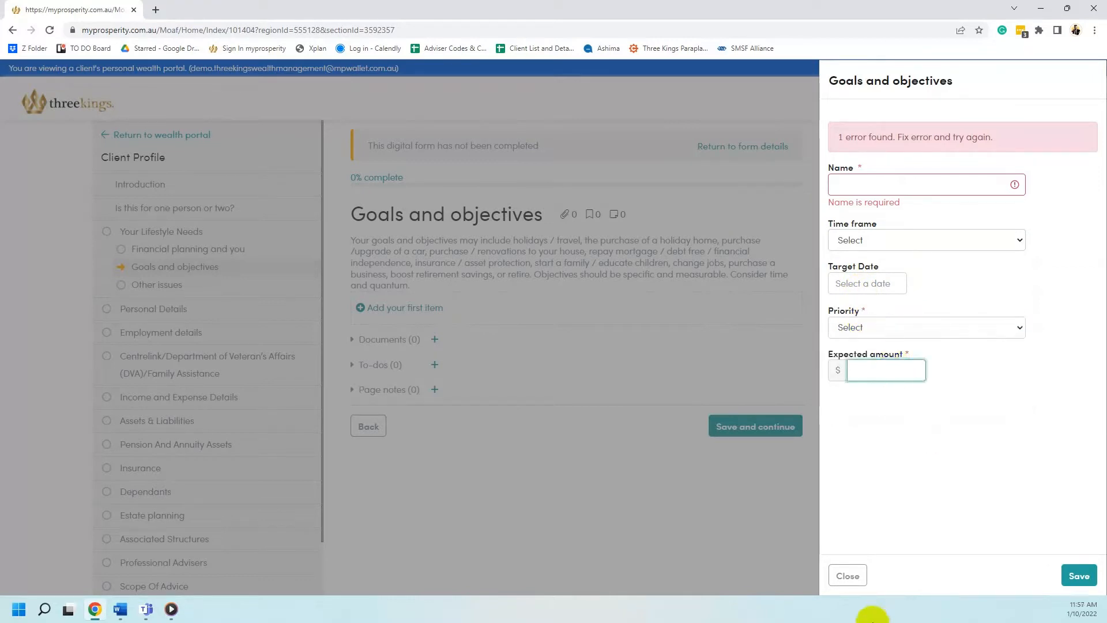
{"action": "left_click", "coordinate": [849, 574]}
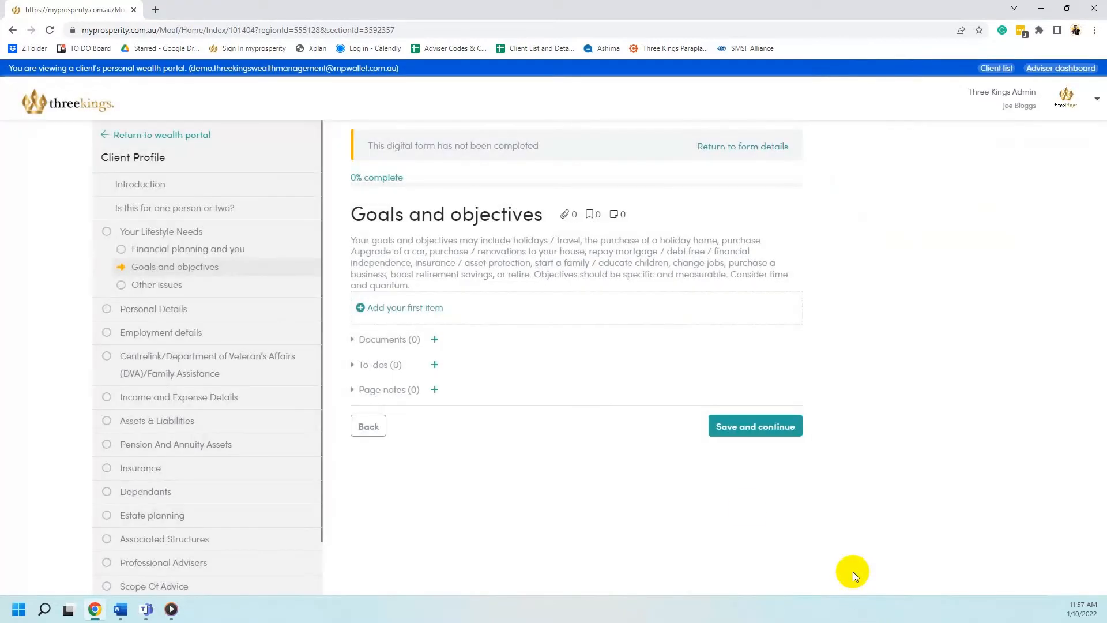
Save Goals and objectives and a blank Other issues page to reach Personal details
{"action": "left_click", "coordinate": [708, 438]}
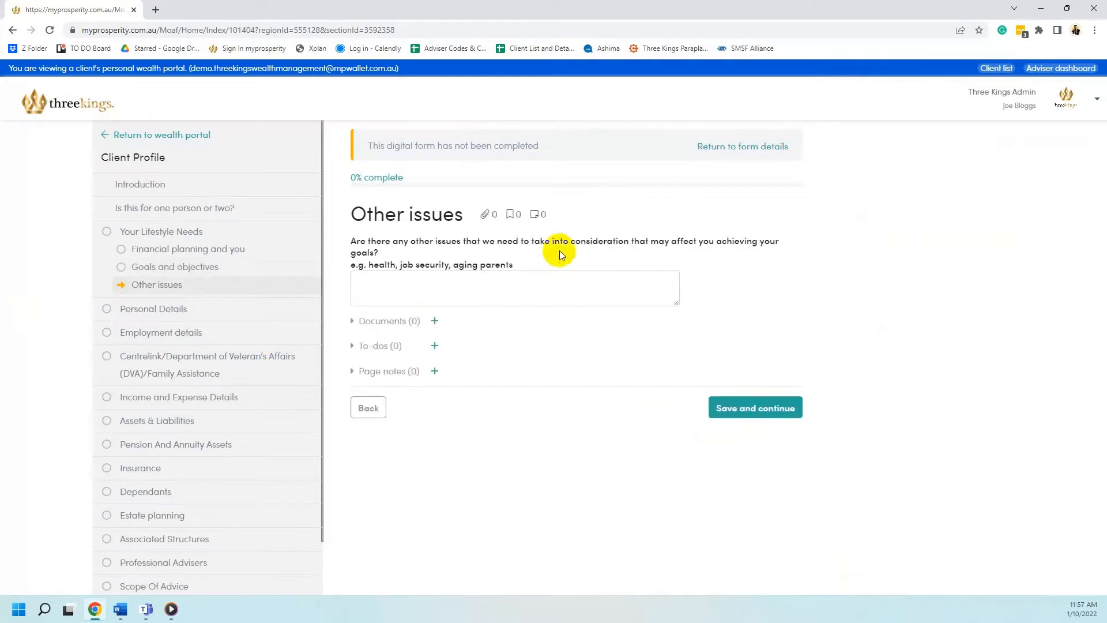
{"action": "left_click", "coordinate": [590, 296]}
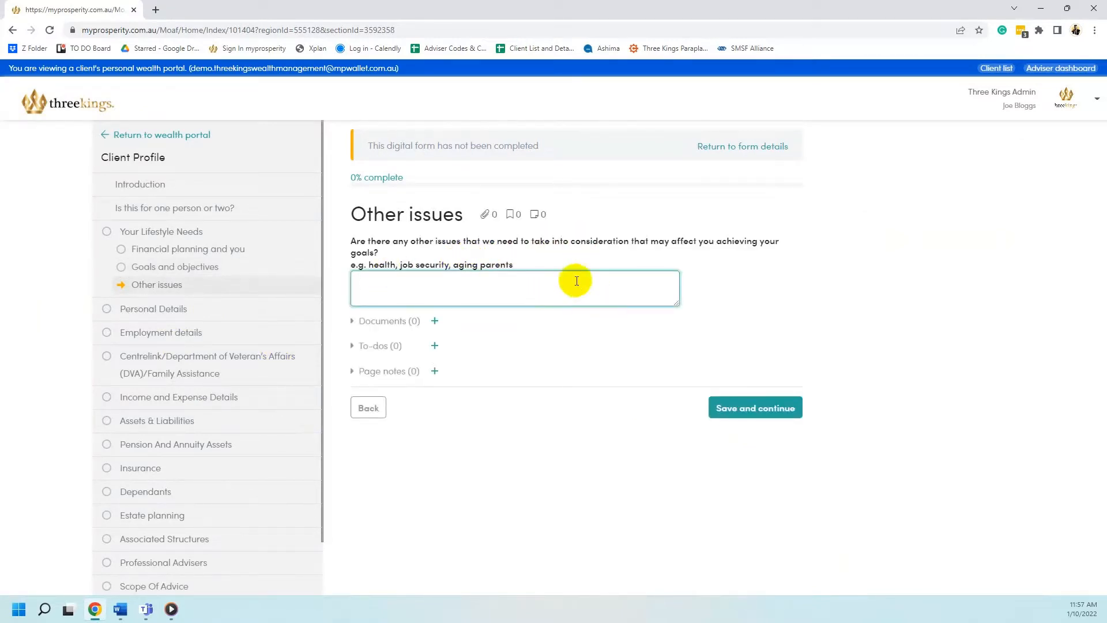
{"action": "left_click", "coordinate": [792, 408]}
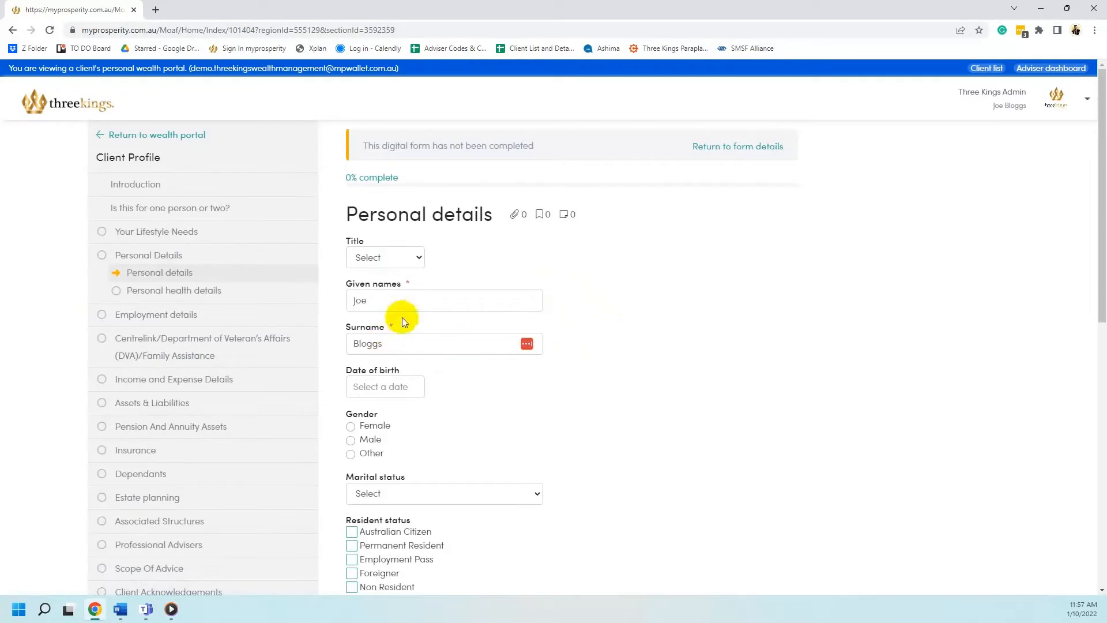
Set the title to Mr, leaving the date of birth empty
{"action": "left_click", "coordinate": [412, 257]}
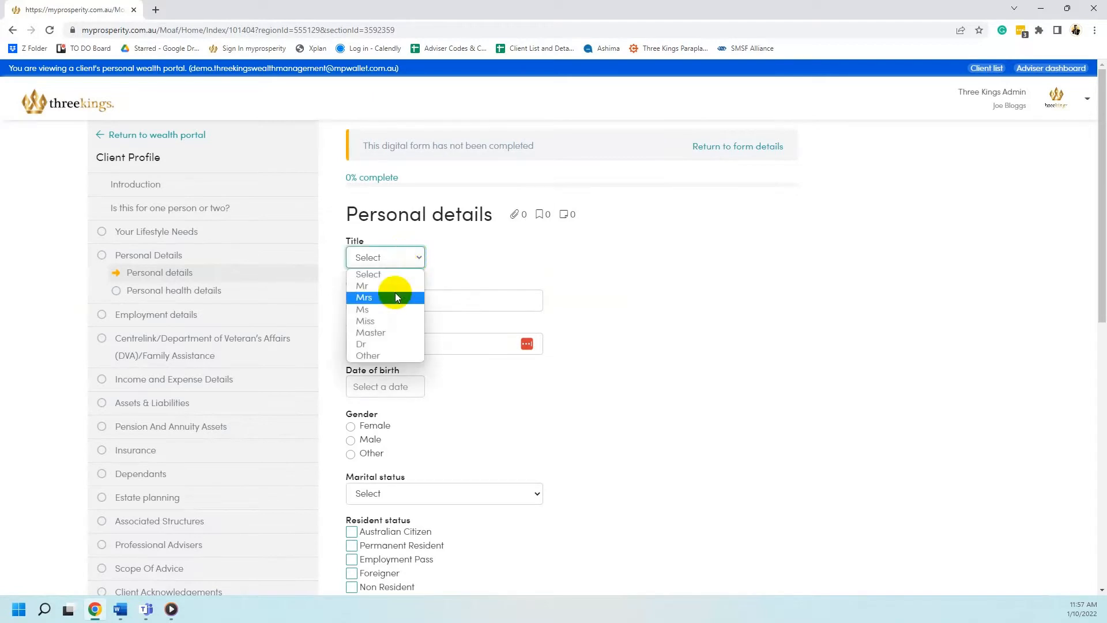
{"action": "left_click", "coordinate": [374, 287]}
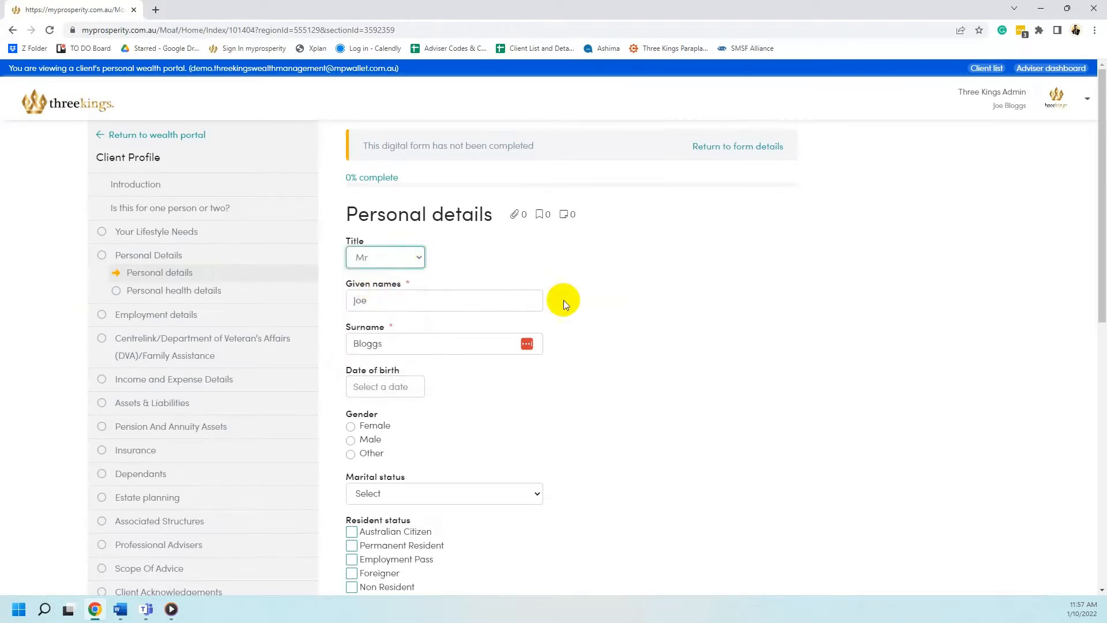
{"action": "scroll", "coordinate": [562, 300], "scroll_direction": "down", "scroll_amount": 2}
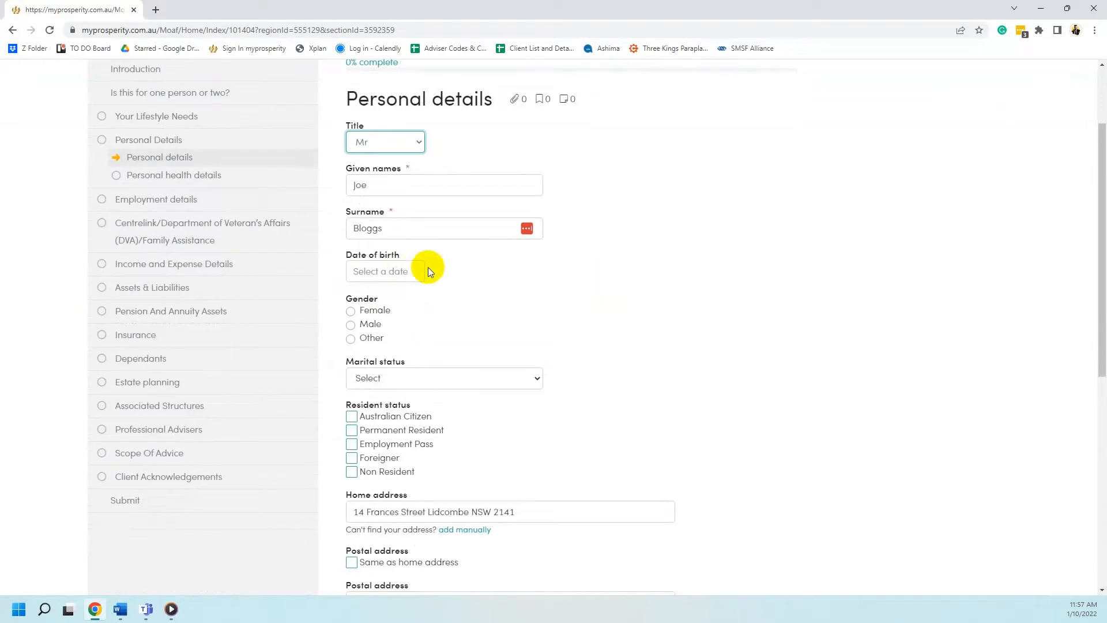
{"action": "left_click", "coordinate": [389, 270]}
{"action": "left_click", "coordinate": [625, 285]}
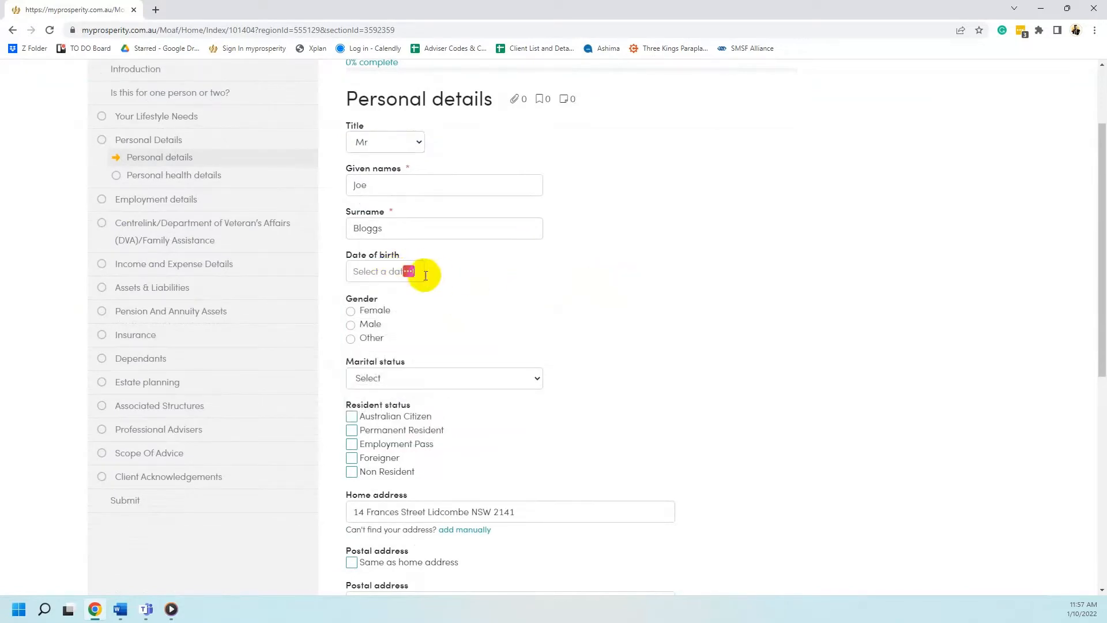
Leave mobile phone and preferred contact method blank and save Personal details
{"action": "scroll", "coordinate": [601, 437], "scroll_direction": "down", "scroll_amount": 2}
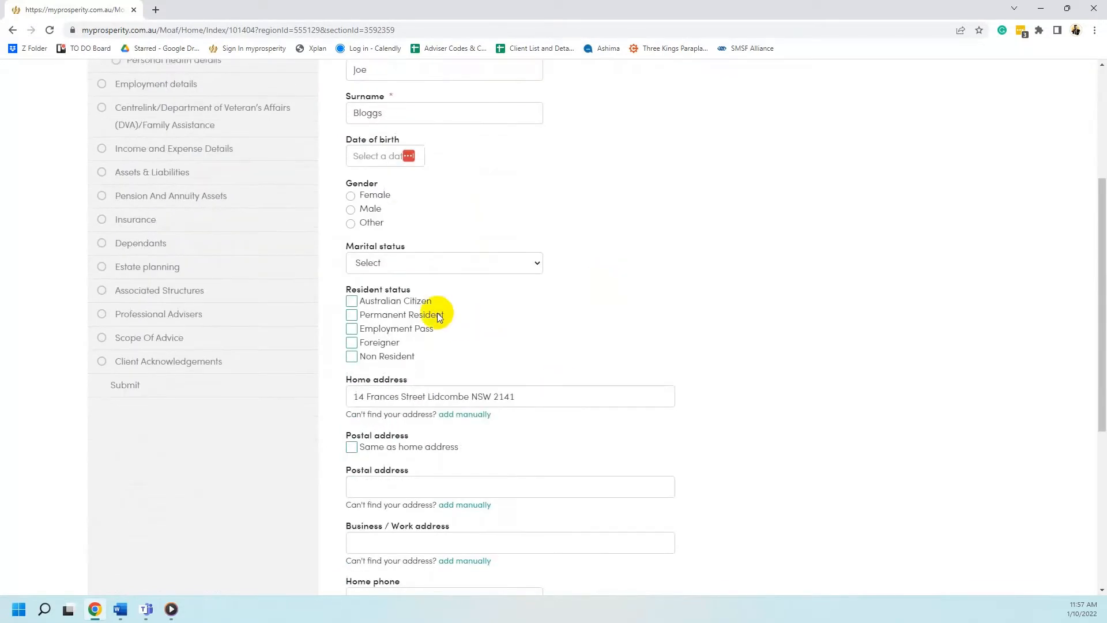
{"action": "scroll", "coordinate": [790, 406], "scroll_direction": "down", "scroll_amount": 3}
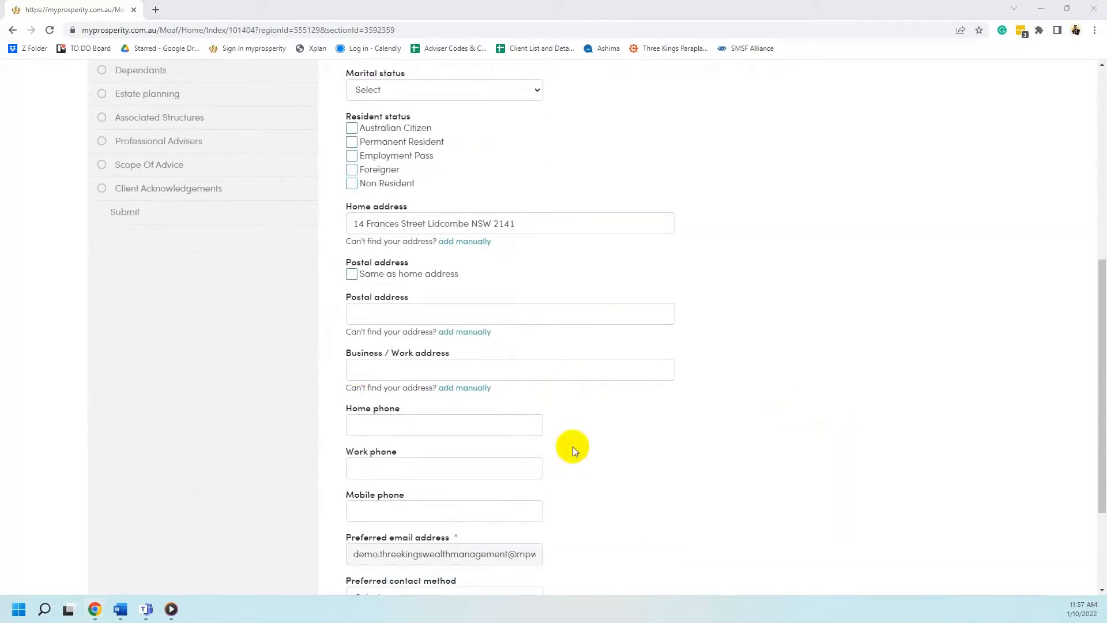
{"action": "scroll", "coordinate": [563, 444], "scroll_direction": "down", "scroll_amount": 1}
{"action": "left_click", "coordinate": [374, 452]}
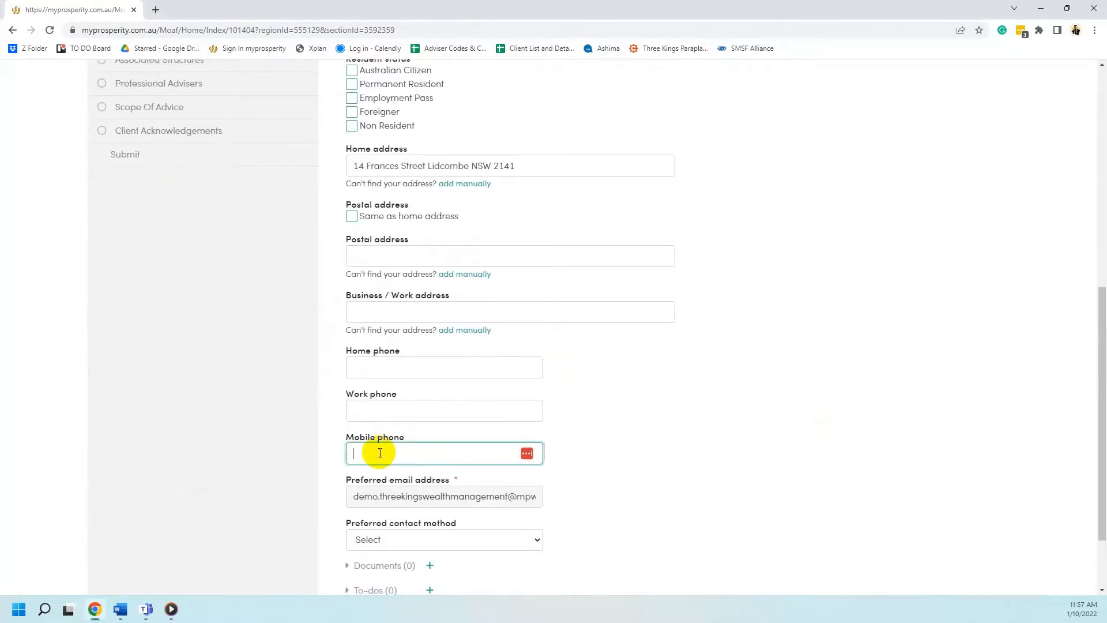
{"action": "scroll", "coordinate": [380, 452], "scroll_direction": "down", "scroll_amount": 1}
{"action": "left_click", "coordinate": [233, 441]}
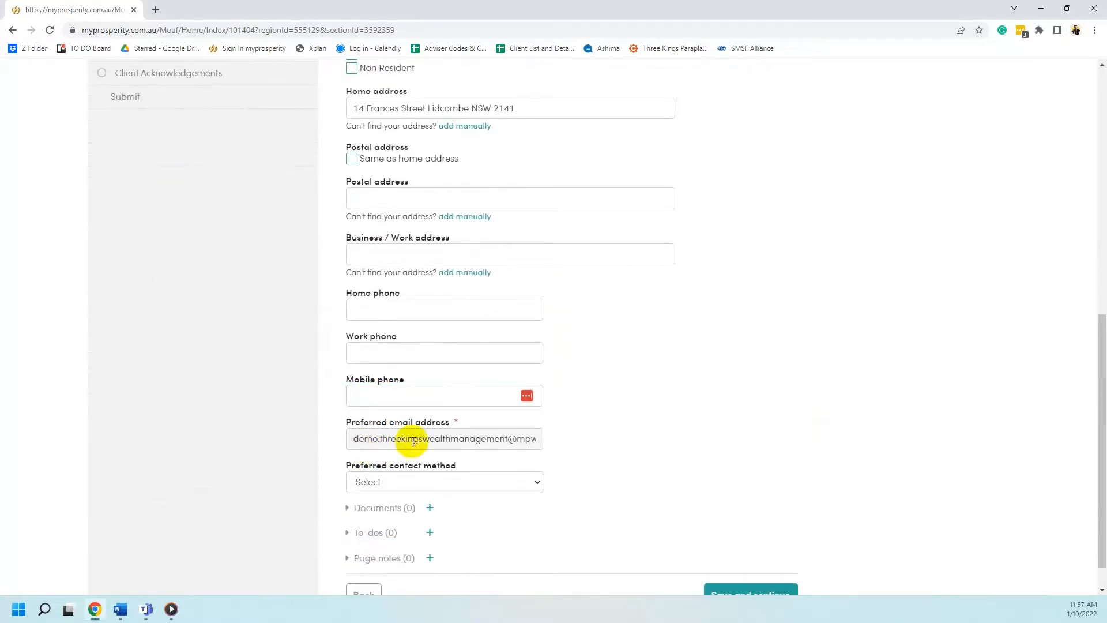
{"action": "left_click", "coordinate": [415, 481]}
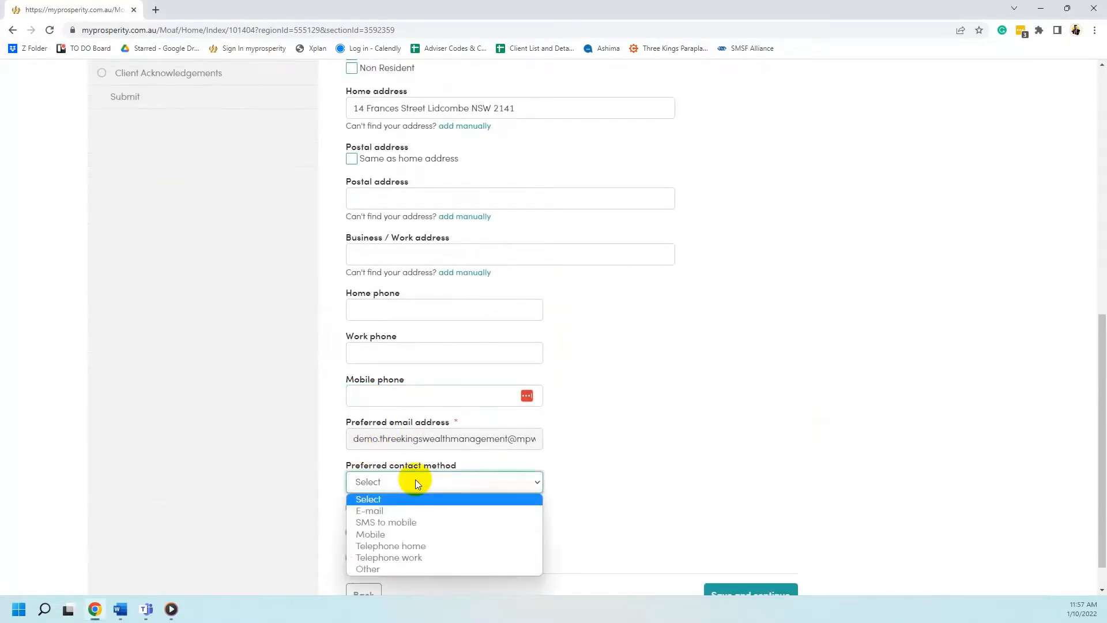
{"action": "left_click", "coordinate": [581, 468]}
{"action": "scroll", "coordinate": [704, 544], "scroll_direction": "down", "scroll_amount": 1}
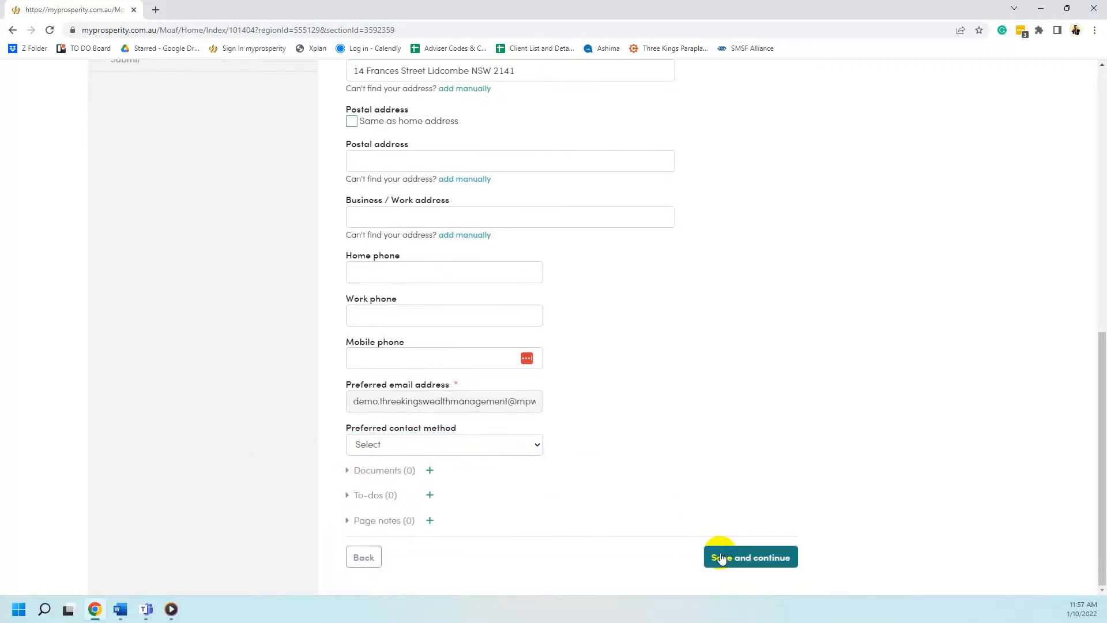
{"action": "left_click", "coordinate": [719, 558]}
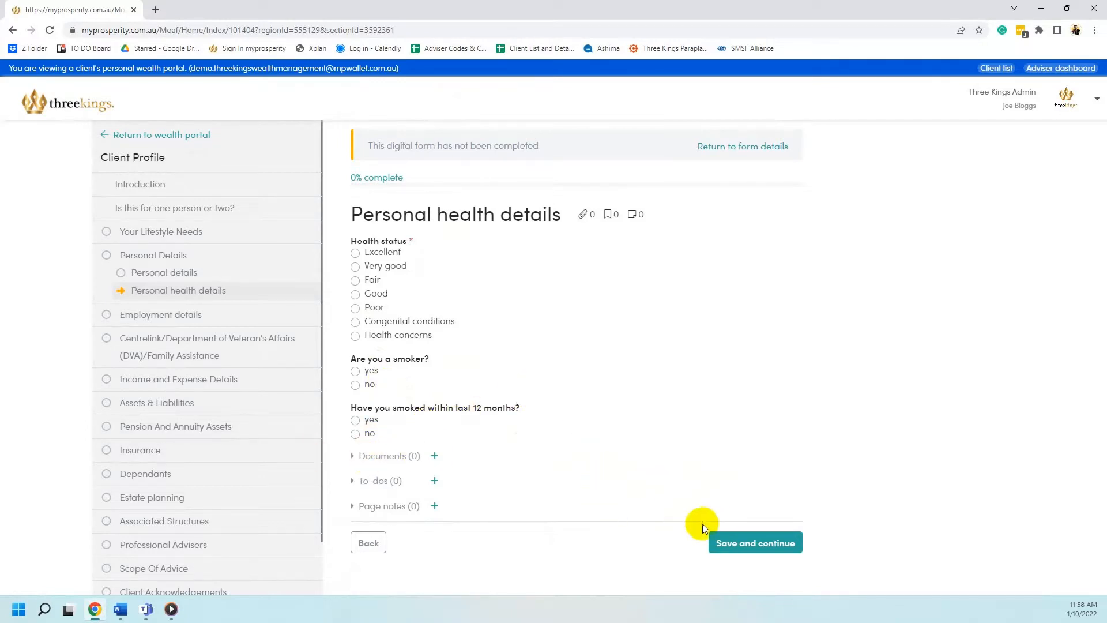
Save Personal health details, which triggers the 'Health status is required' error
{"action": "left_click", "coordinate": [771, 542]}
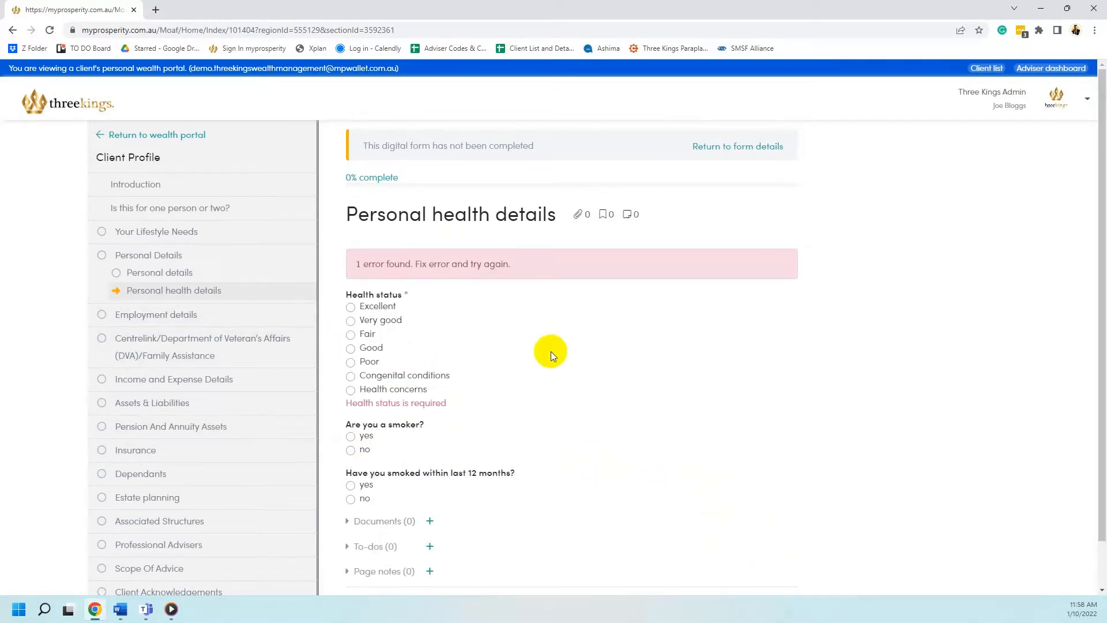
{"action": "scroll", "coordinate": [530, 353], "scroll_direction": "down", "scroll_amount": 1}
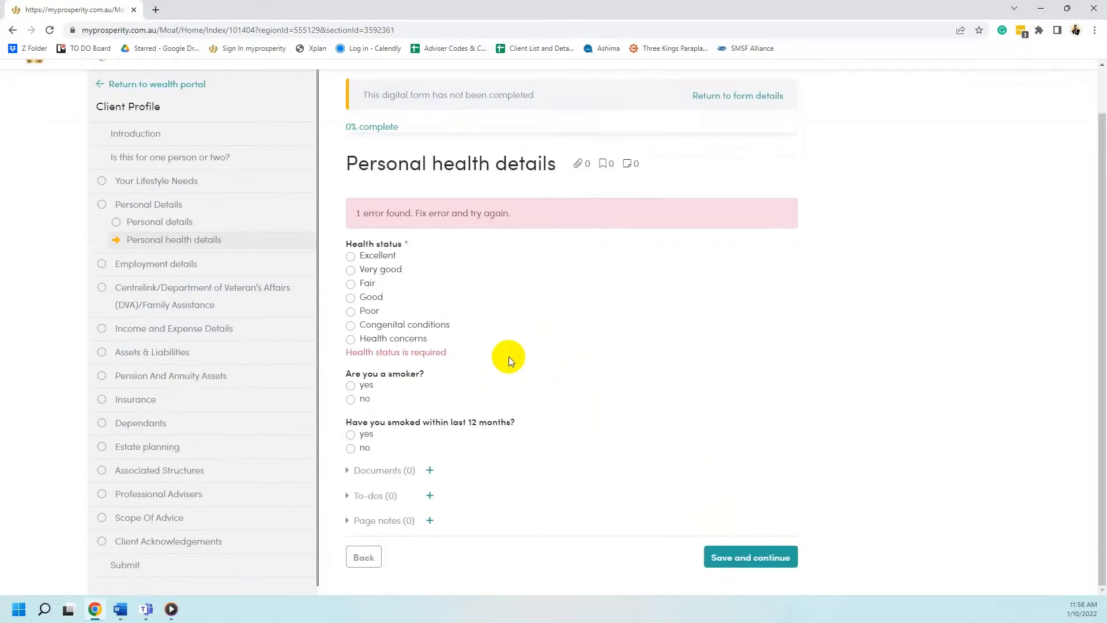
{"action": "left_click", "coordinate": [412, 244]}
{"action": "left_click", "coordinate": [763, 549]}
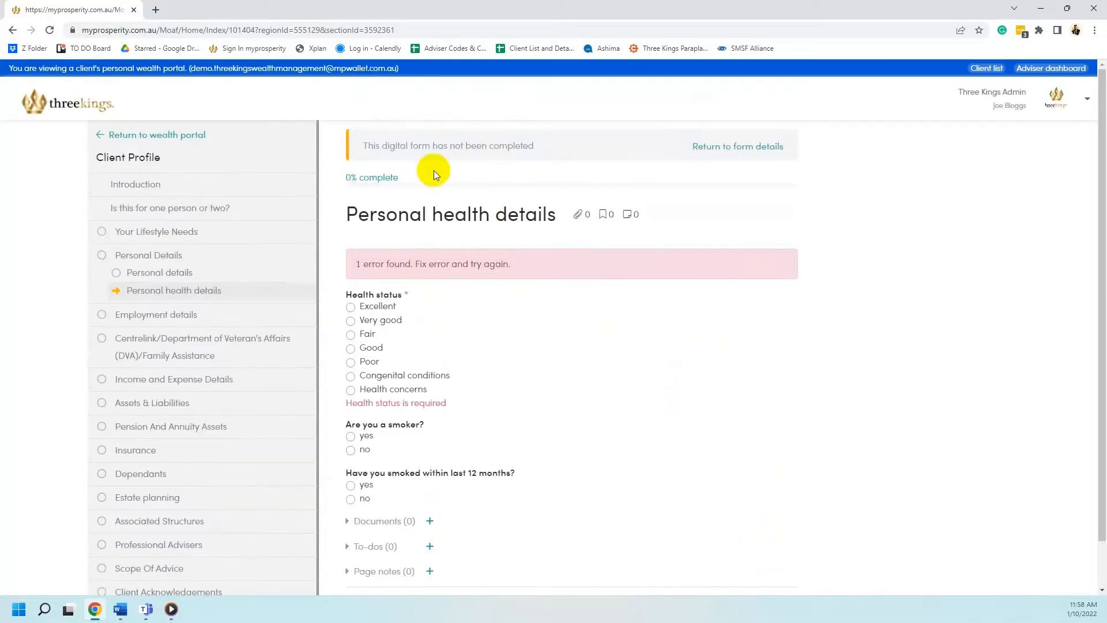
Go to Employment details and review the employment status and structure options unchanged
{"action": "left_click", "coordinate": [215, 314]}
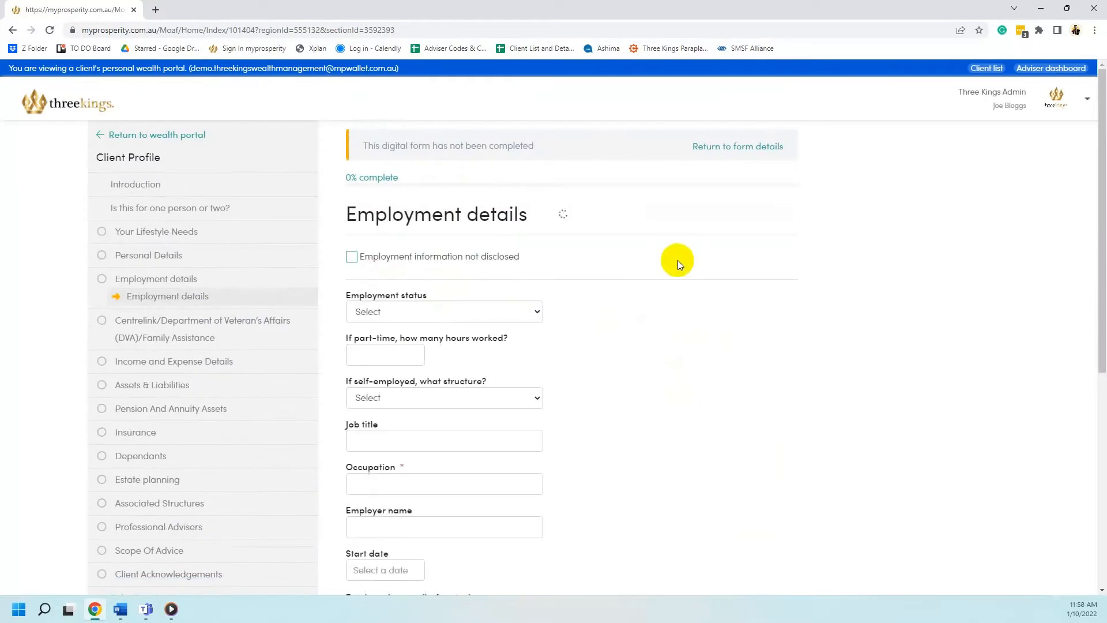
{"action": "scroll", "coordinate": [600, 253], "scroll_direction": "down", "scroll_amount": 1}
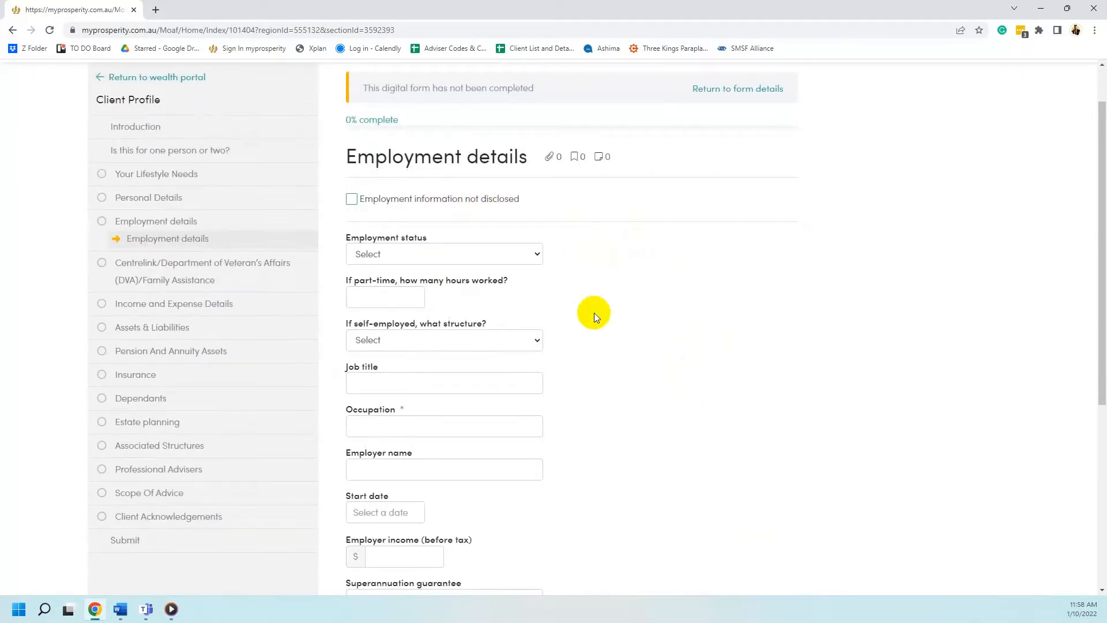
{"action": "scroll", "coordinate": [427, 218], "scroll_direction": "down", "scroll_amount": 1}
{"action": "left_click", "coordinate": [404, 196]}
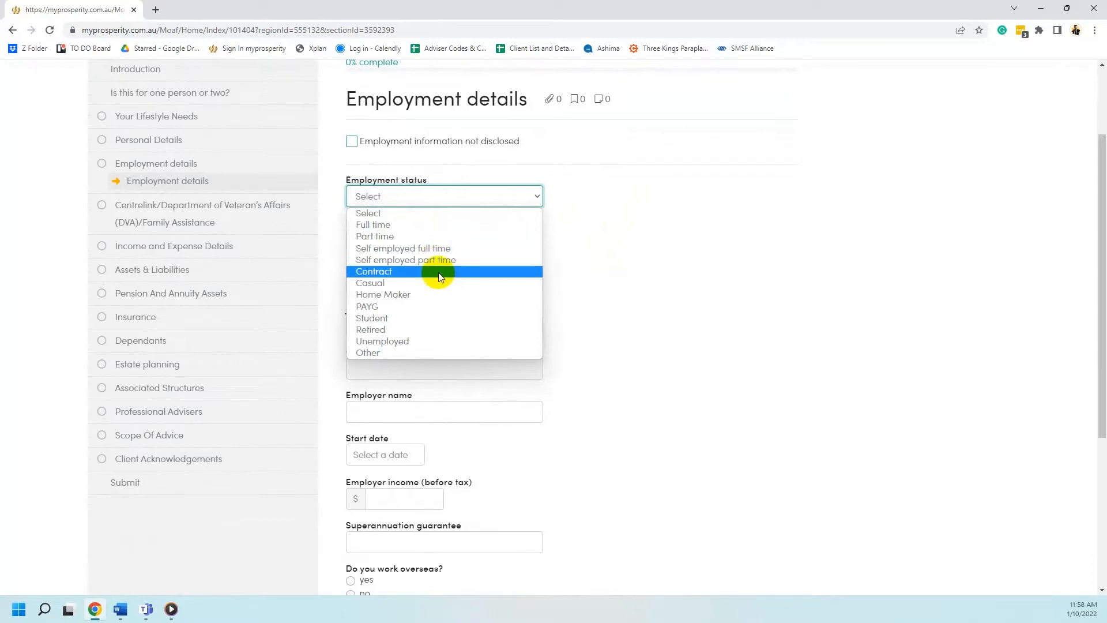
{"action": "left_click", "coordinate": [700, 264]}
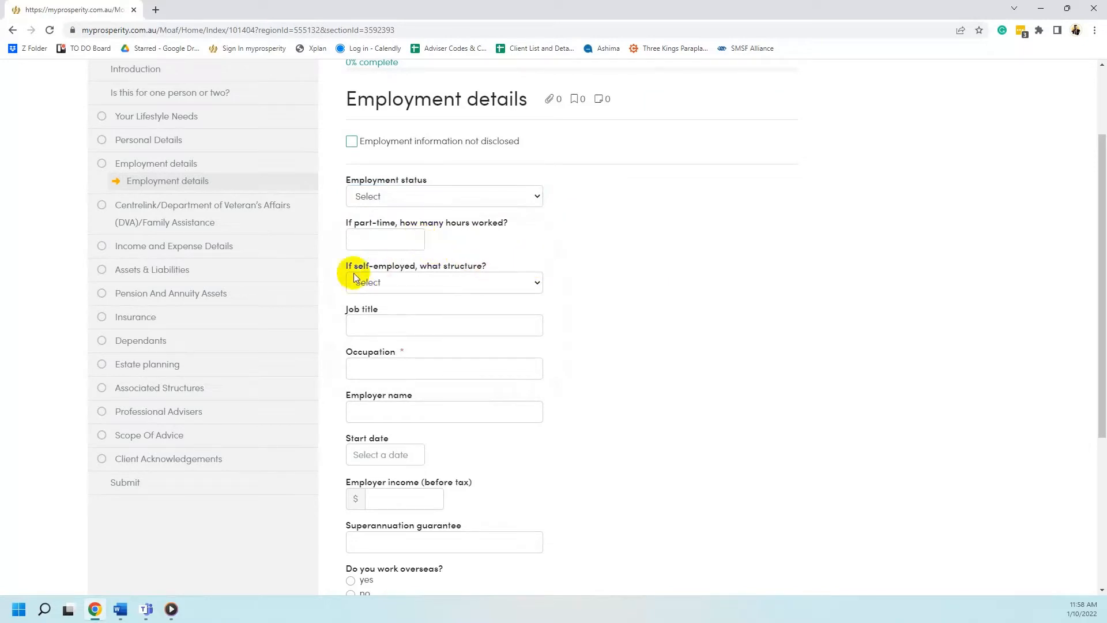
{"action": "left_click", "coordinate": [396, 282]}
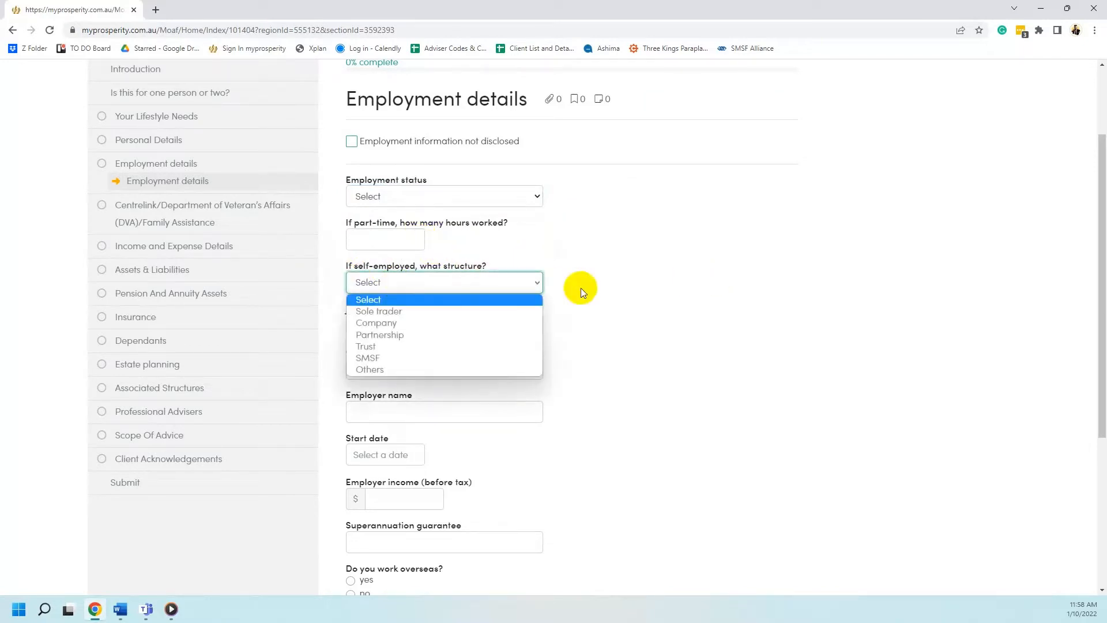
{"action": "left_click", "coordinate": [613, 383]}
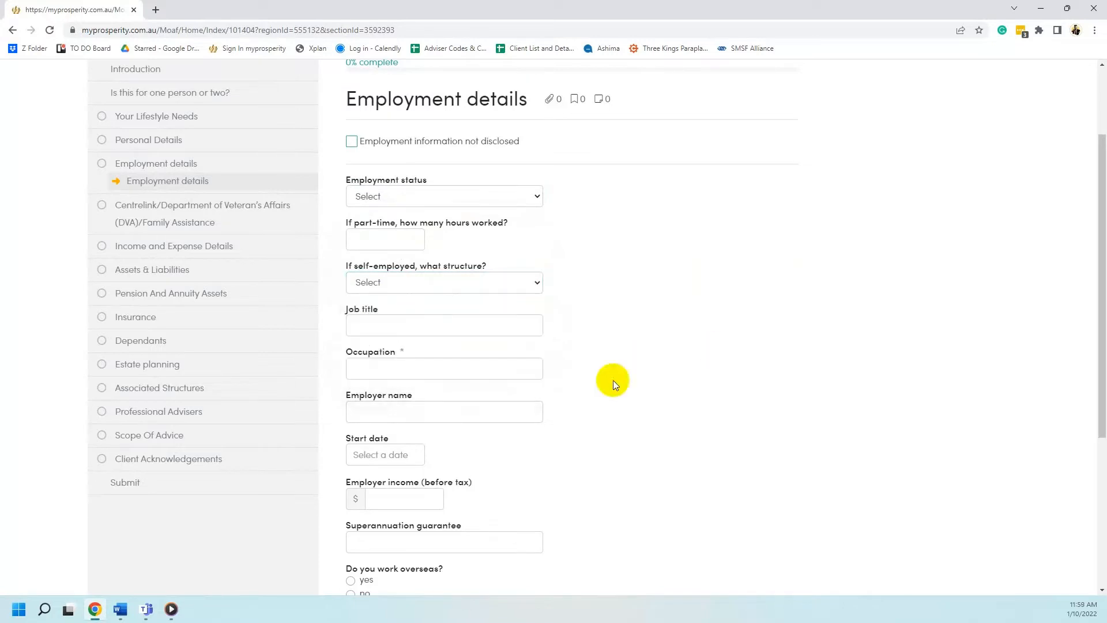
Leave Occupation, Job title, Employer name, start date, income and superannuation fields empty
{"action": "left_click", "coordinate": [461, 368]}
{"action": "scroll", "coordinate": [420, 270], "scroll_direction": "down", "scroll_amount": 1}
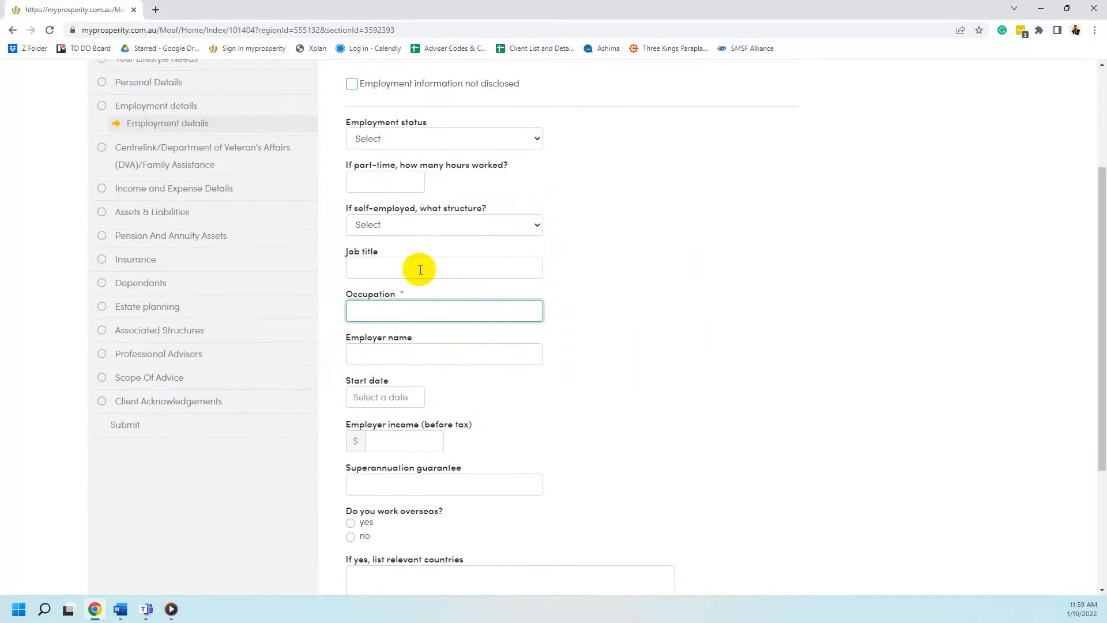
{"action": "left_click", "coordinate": [420, 270]}
{"action": "left_click", "coordinate": [670, 338]}
{"action": "scroll", "coordinate": [395, 319], "scroll_direction": "down", "scroll_amount": 3}
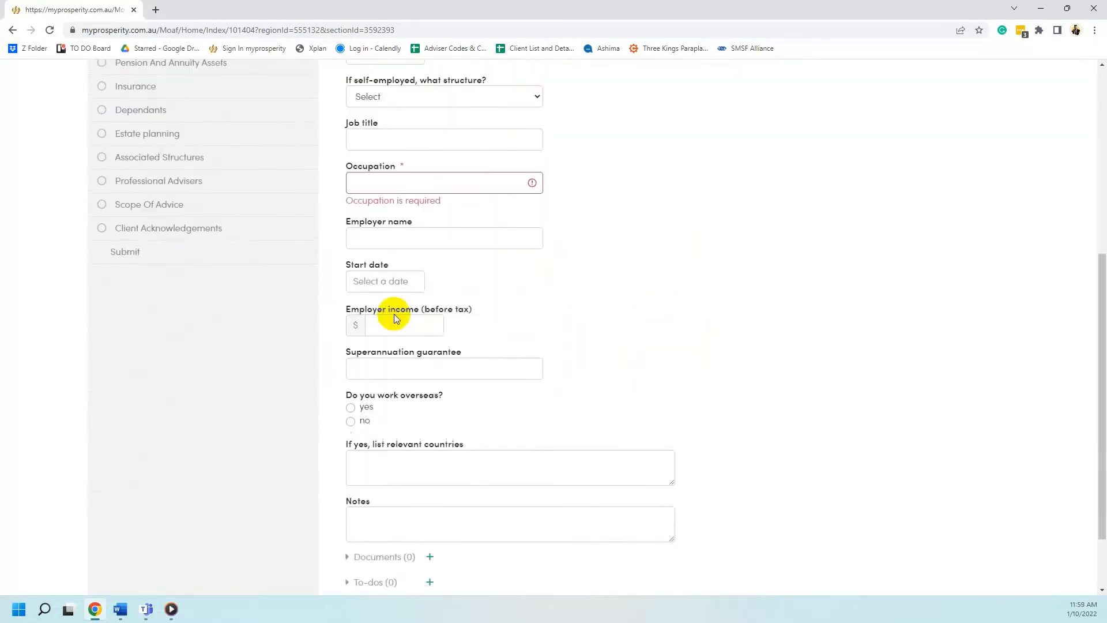
{"action": "left_click", "coordinate": [414, 230]}
{"action": "left_click", "coordinate": [376, 283]}
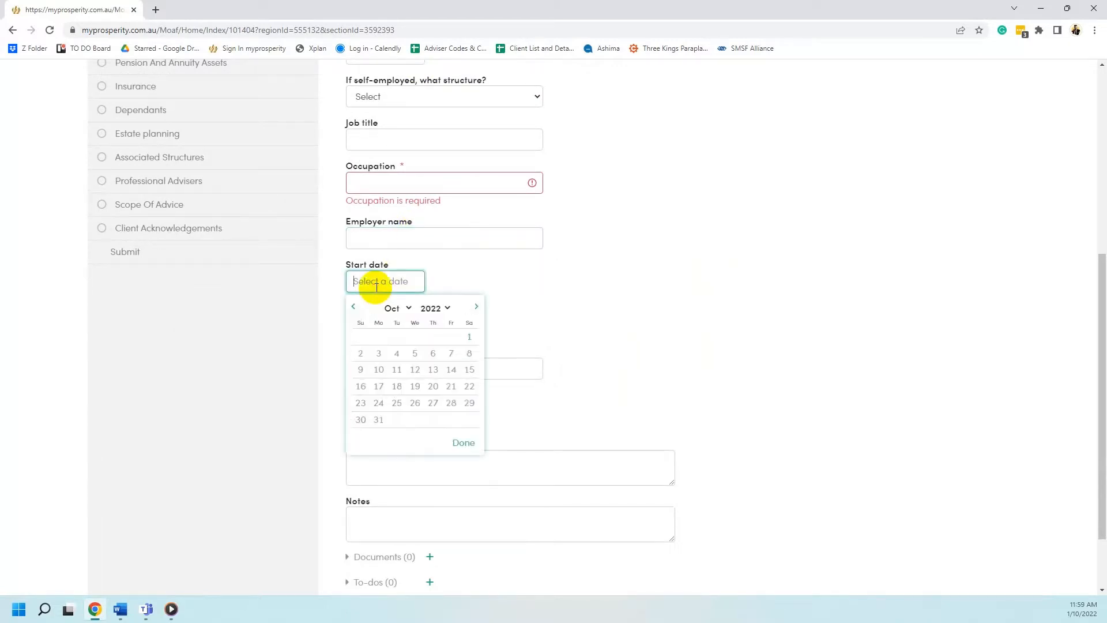
{"action": "left_click", "coordinate": [505, 281]}
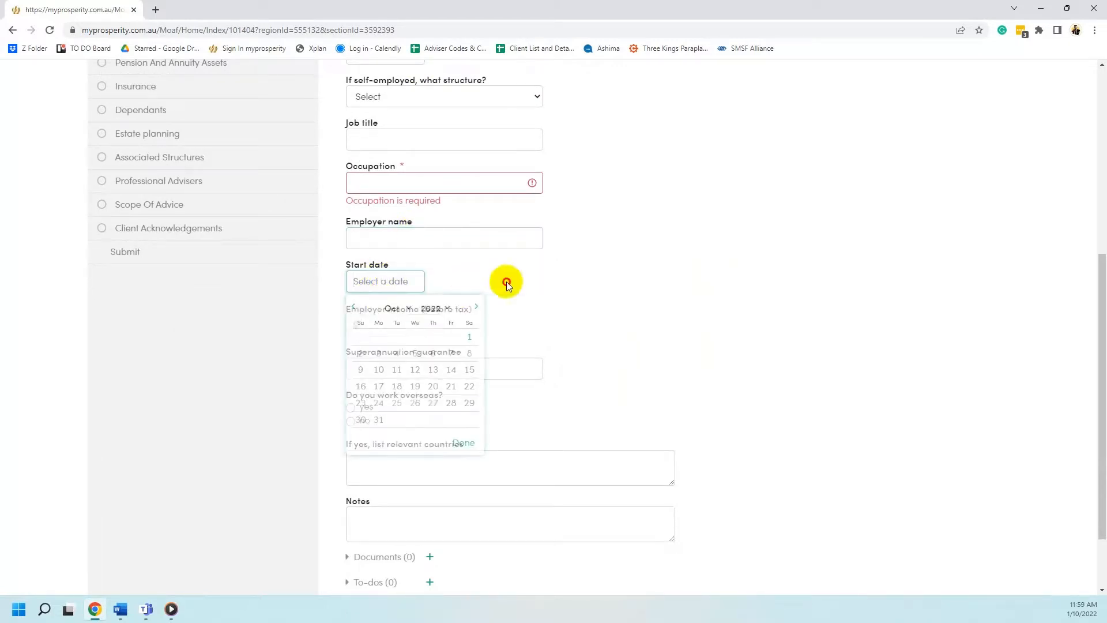
{"action": "left_click", "coordinate": [387, 333]}
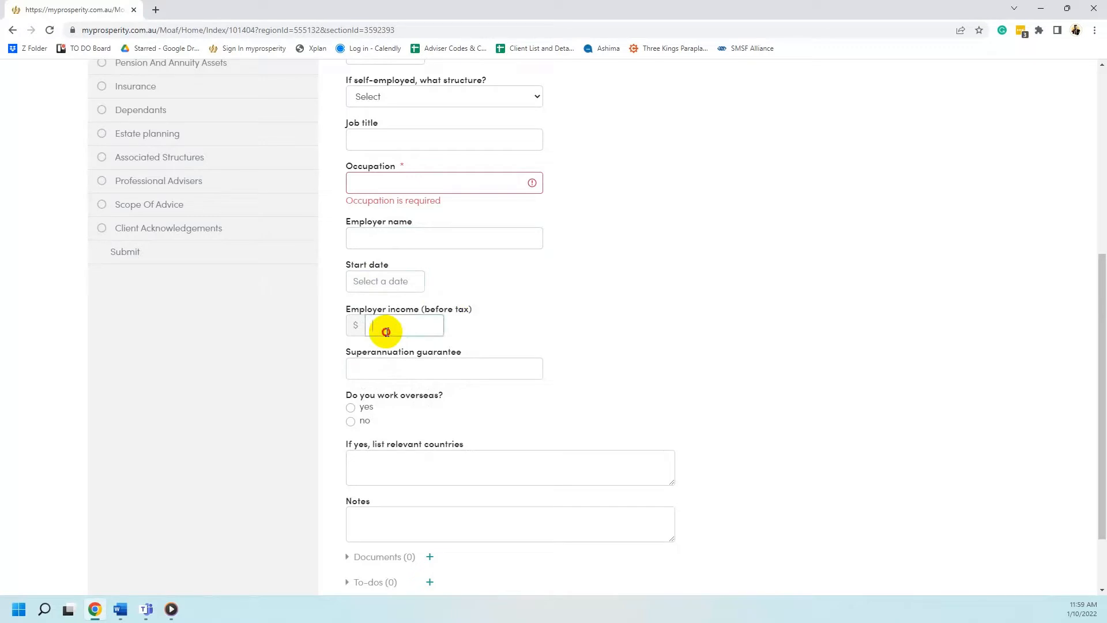
{"action": "left_click", "coordinate": [541, 304]}
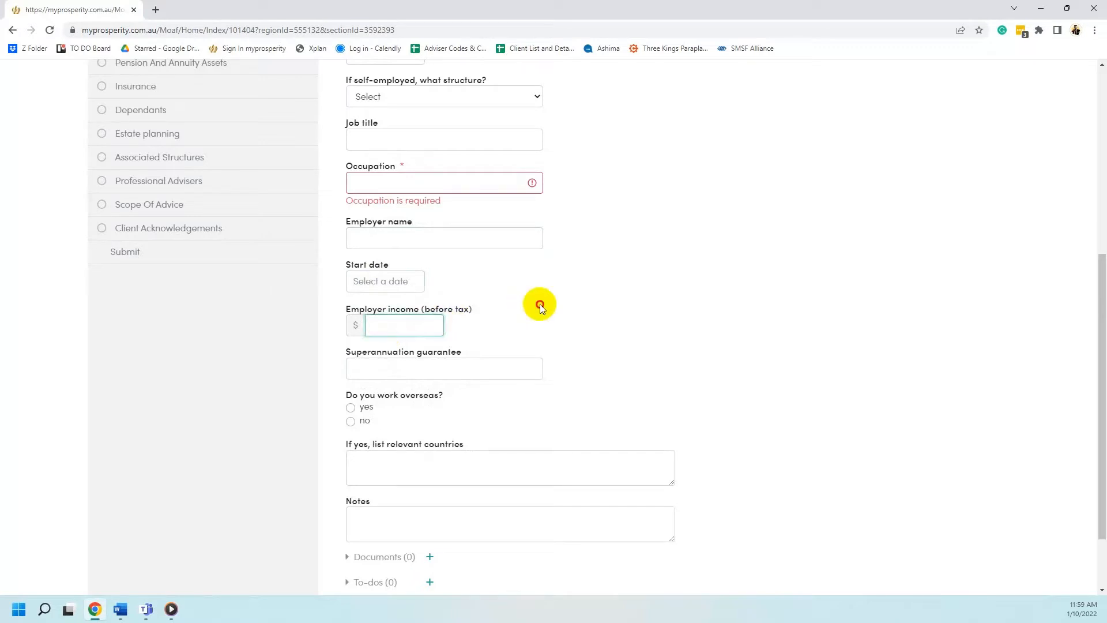
{"action": "left_click", "coordinate": [494, 364]}
{"action": "left_click", "coordinate": [673, 299]}
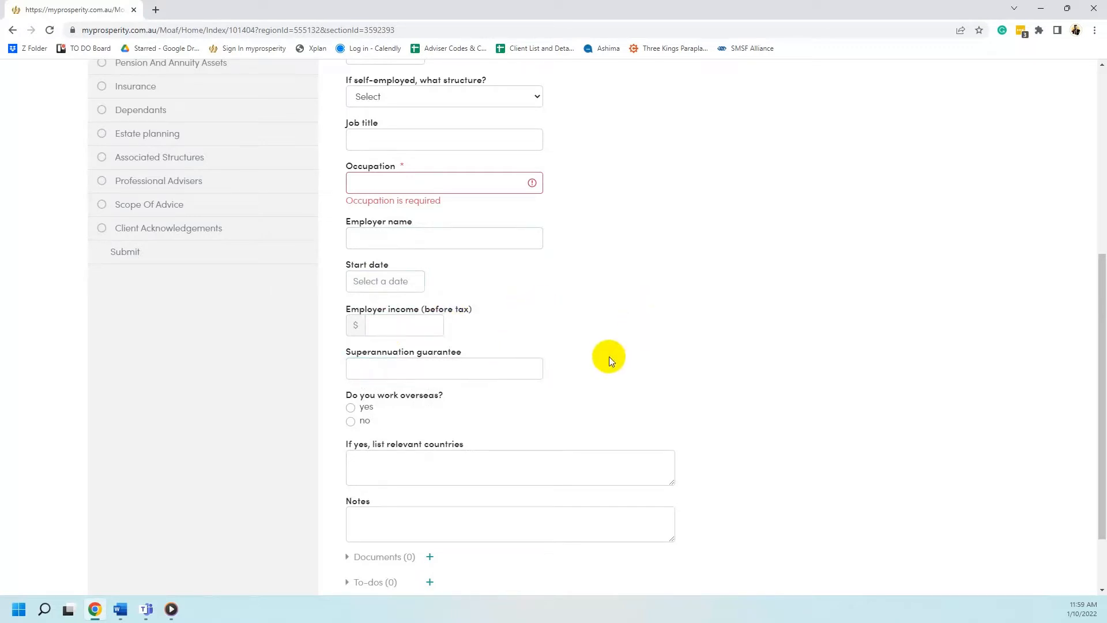
Save the blank Employment details, revealing the 'Occupation is required' error
{"action": "scroll", "coordinate": [609, 361], "scroll_direction": "down", "scroll_amount": 1}
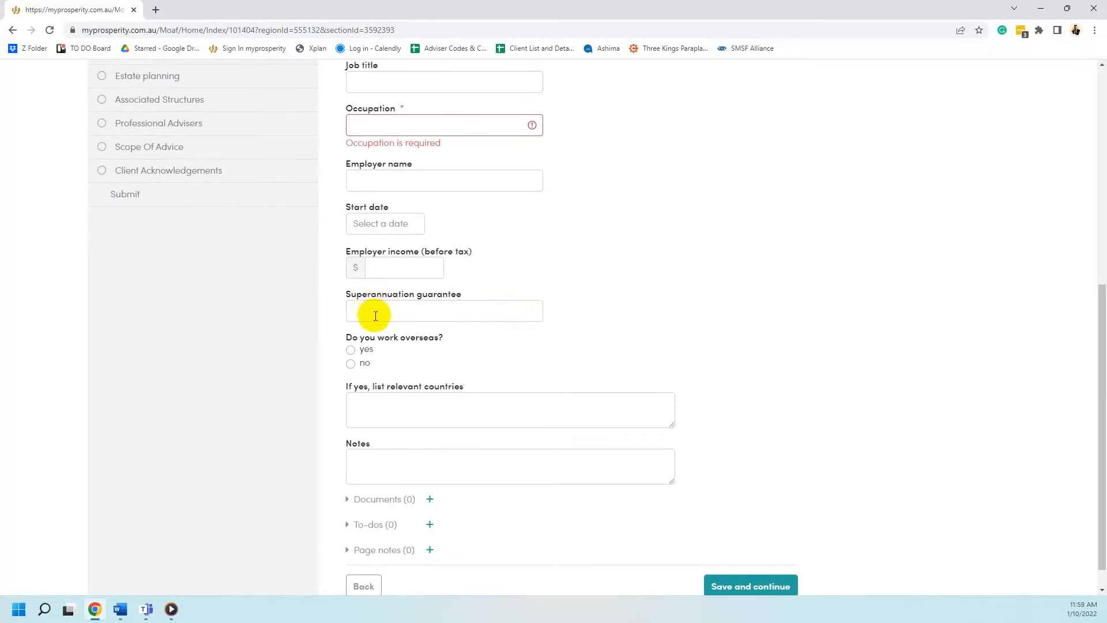
{"action": "left_click", "coordinate": [749, 587]}
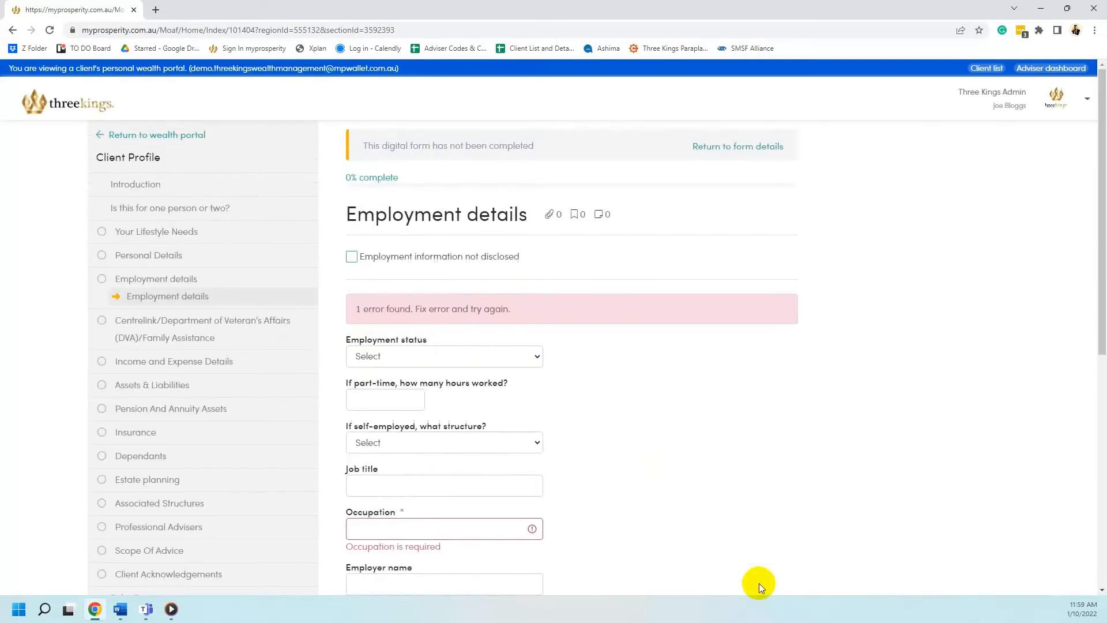
{"action": "scroll", "coordinate": [403, 343], "scroll_direction": "down", "scroll_amount": 3}
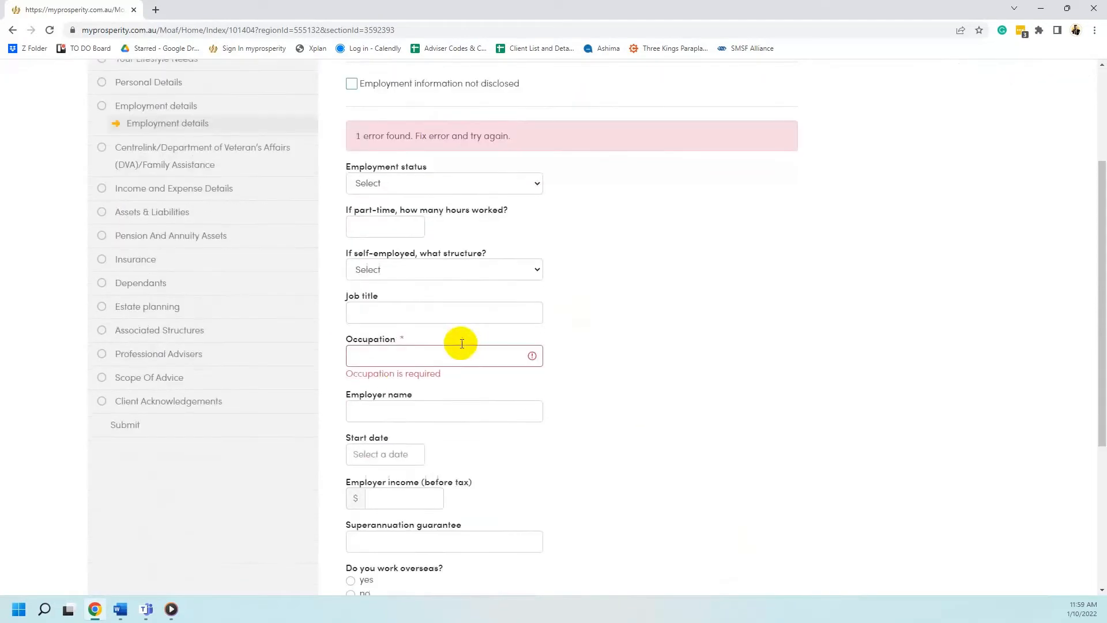
Open the Centrelink/DVA/Family Assistance section and save it blank to reach Income details
{"action": "left_click", "coordinate": [210, 149]}
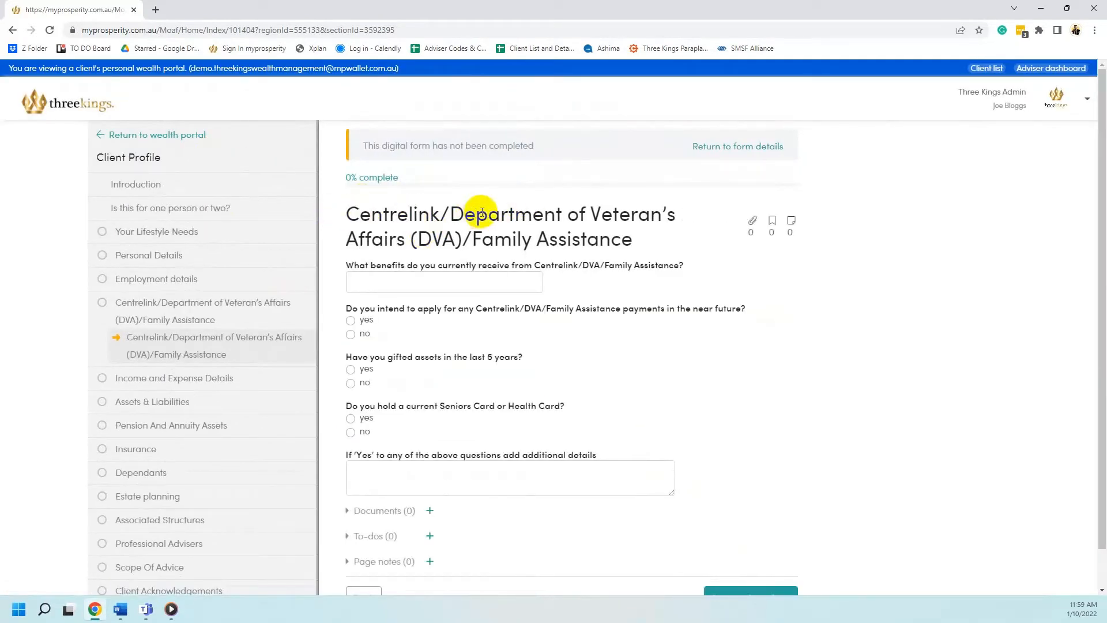
{"action": "scroll", "coordinate": [760, 296], "scroll_direction": "down", "scroll_amount": 1}
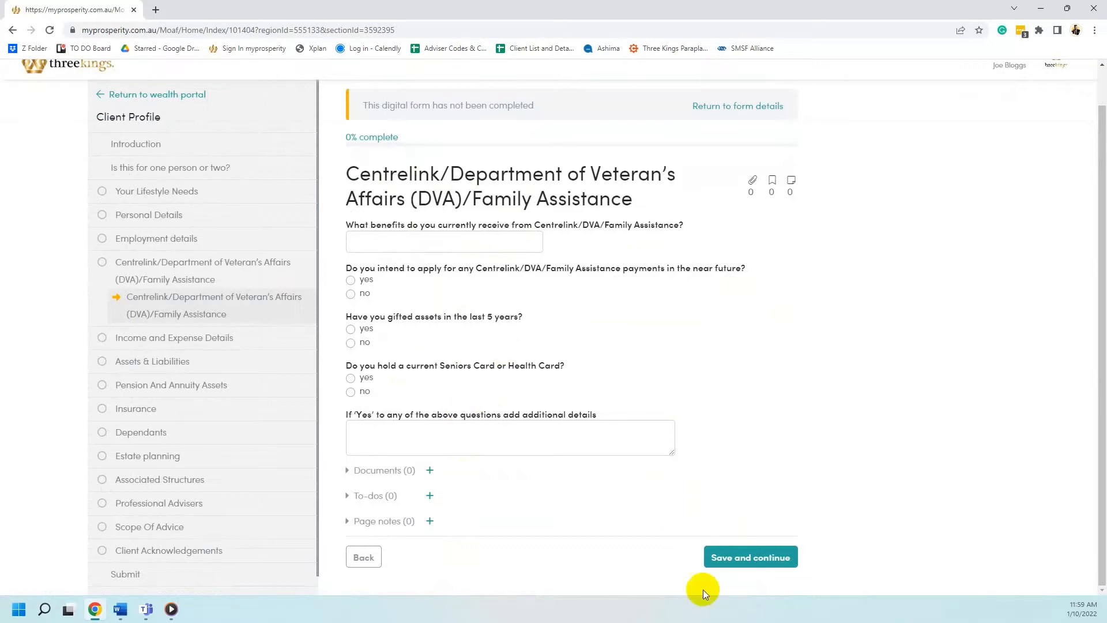
{"action": "left_click", "coordinate": [724, 558]}
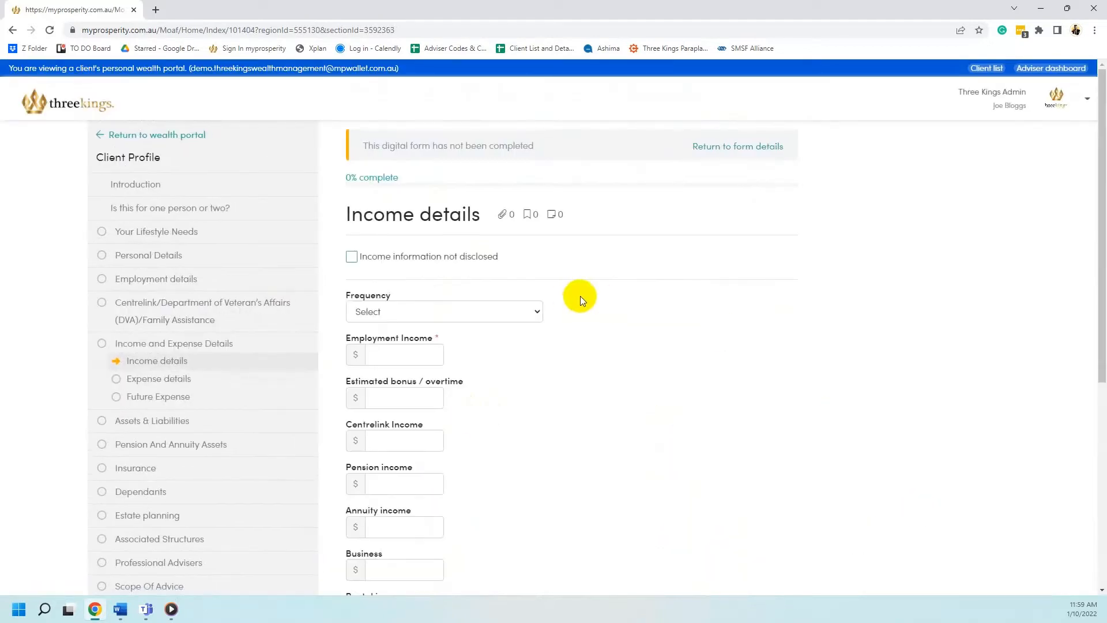
Leave the income frequency and Employment Income unchanged on Income details
{"action": "scroll", "coordinate": [577, 294], "scroll_direction": "down", "scroll_amount": 1}
{"action": "left_click", "coordinate": [514, 253]}
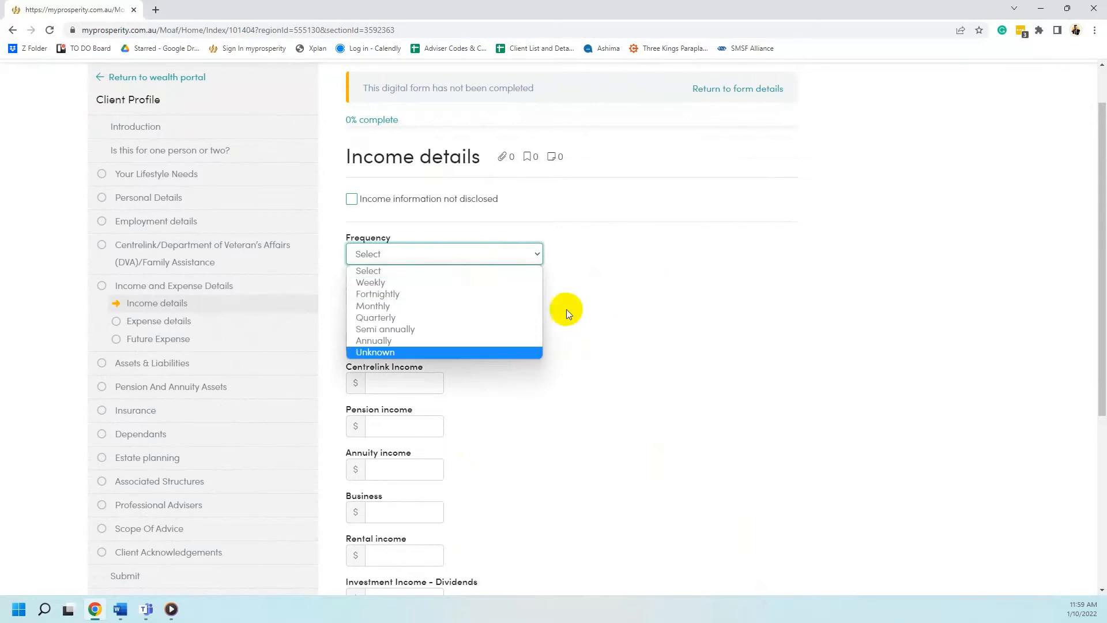
{"action": "left_click", "coordinate": [589, 278]}
{"action": "left_click", "coordinate": [490, 251]}
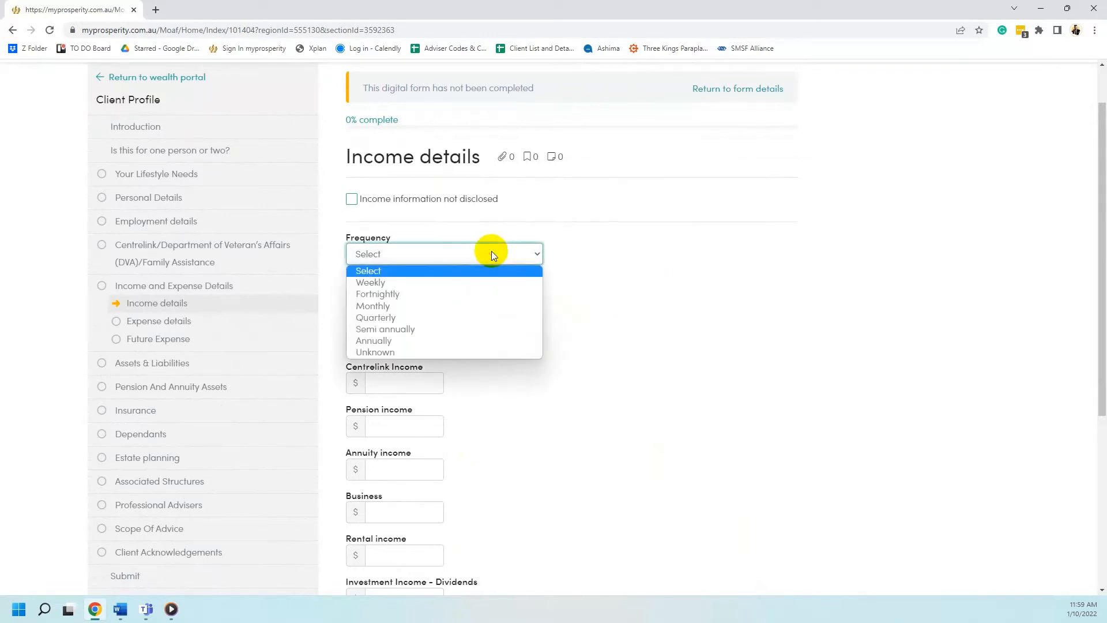
{"action": "left_click", "coordinate": [628, 302]}
{"action": "left_click", "coordinate": [415, 300]}
{"action": "left_click", "coordinate": [590, 295]}
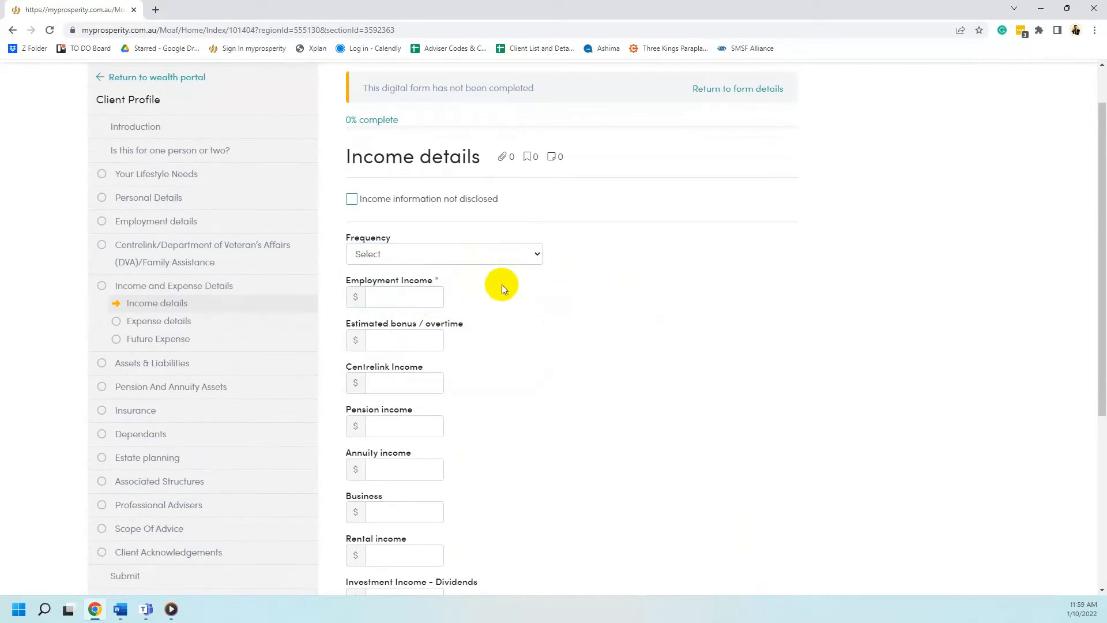
{"action": "scroll", "coordinate": [420, 284], "scroll_direction": "down", "scroll_amount": 2}
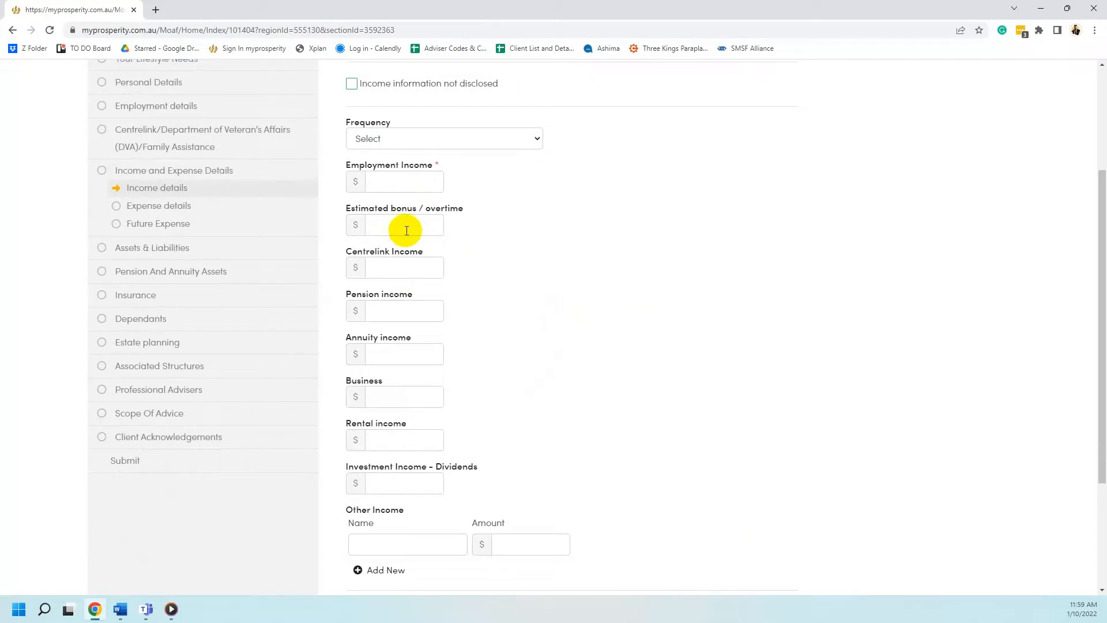
Skip the bonus/overtime and Centrelink income fields and switch to Expense details
{"action": "left_click", "coordinate": [406, 230]}
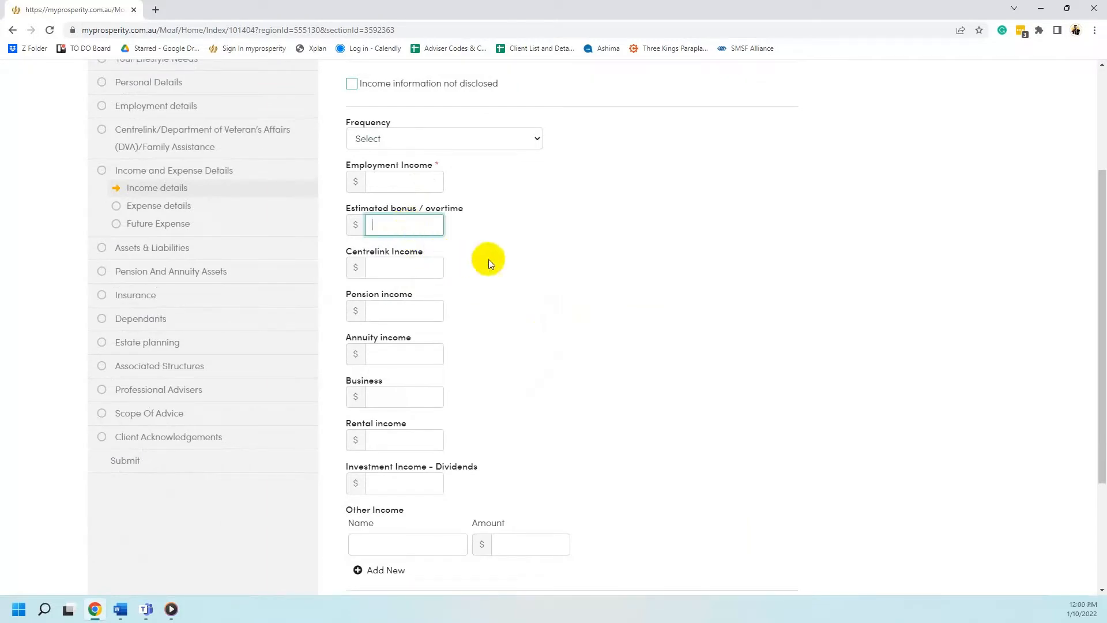
{"action": "left_click", "coordinate": [397, 268]}
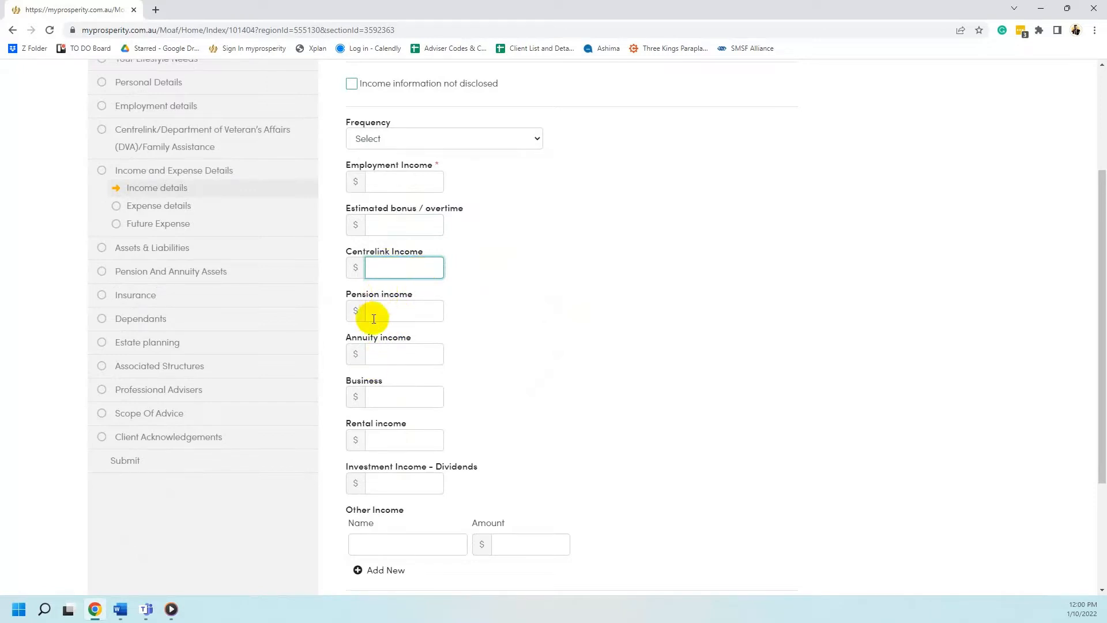
{"action": "scroll", "coordinate": [565, 383], "scroll_direction": "down", "scroll_amount": 3}
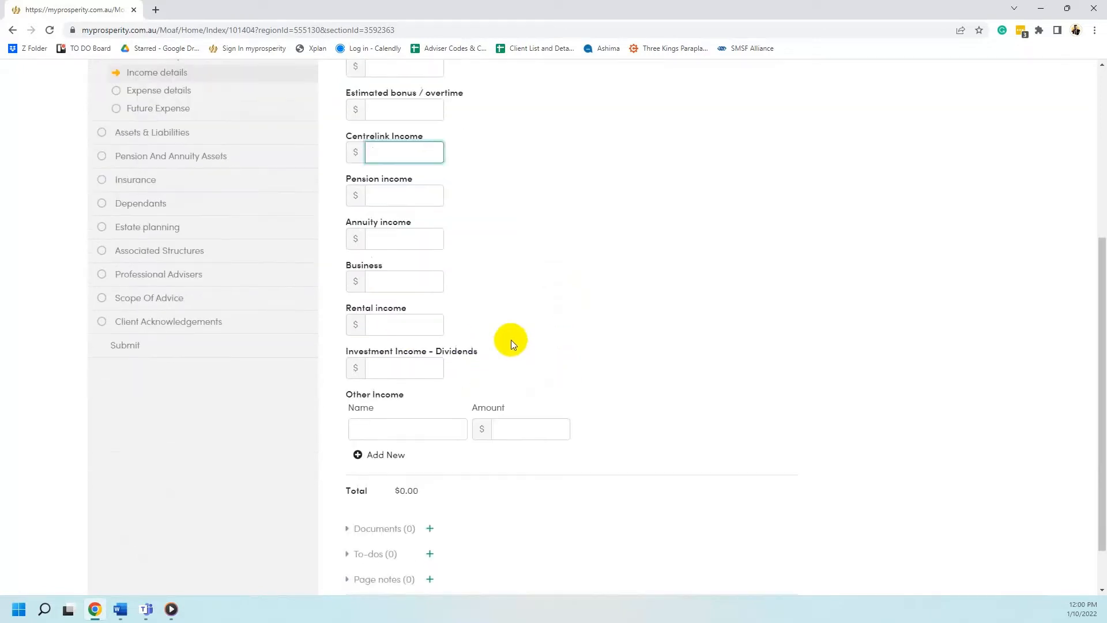
{"action": "scroll", "coordinate": [717, 539], "scroll_direction": "up", "scroll_amount": 5}
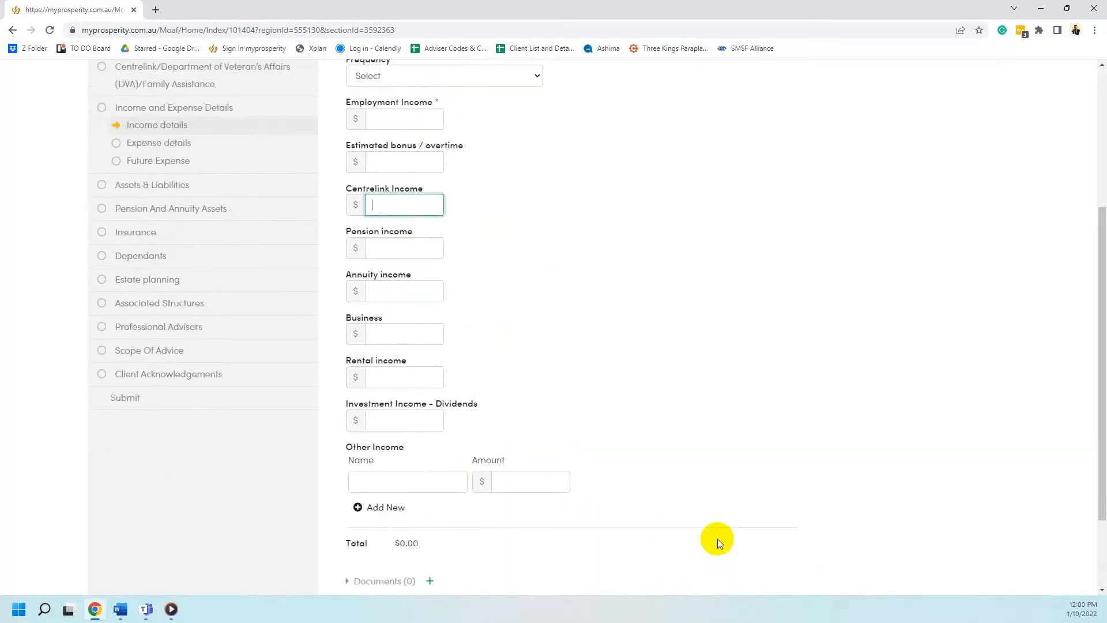
{"action": "left_click", "coordinate": [180, 320]}
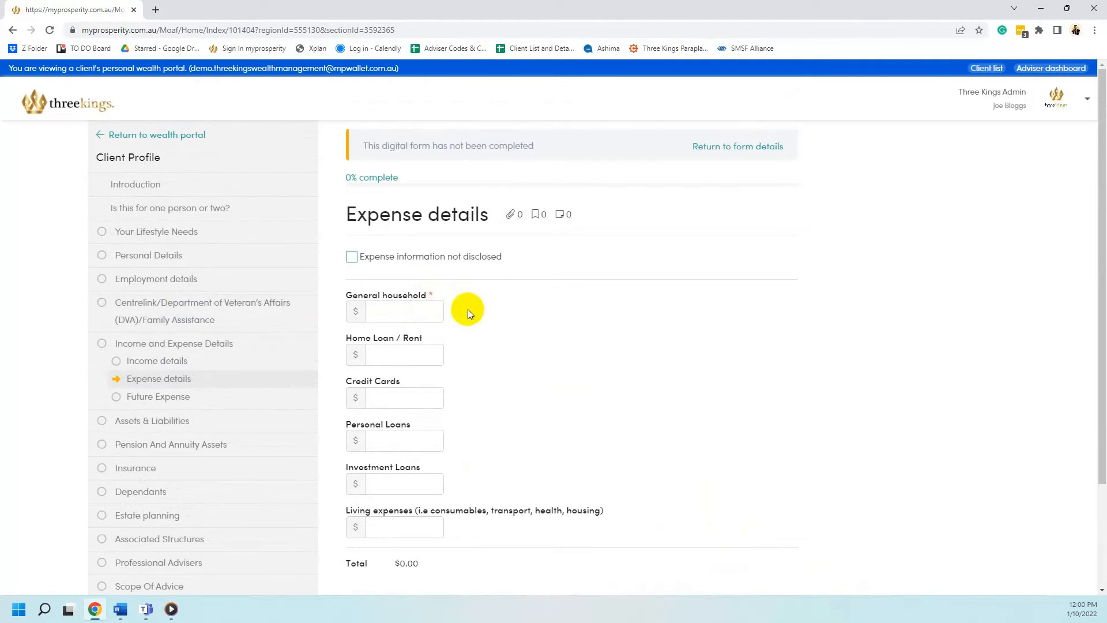
Enter 1 as the General household expense so the total reads $1.00
{"action": "left_click", "coordinate": [421, 309]}
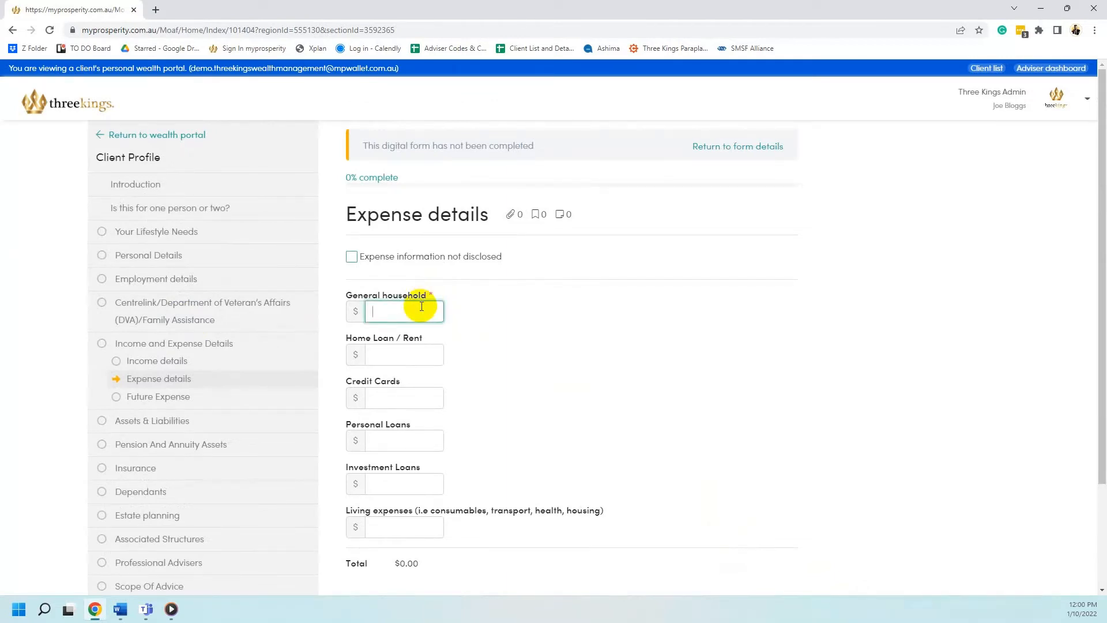
{"action": "type", "text": "1"}
{"action": "left_click", "coordinate": [491, 327]}
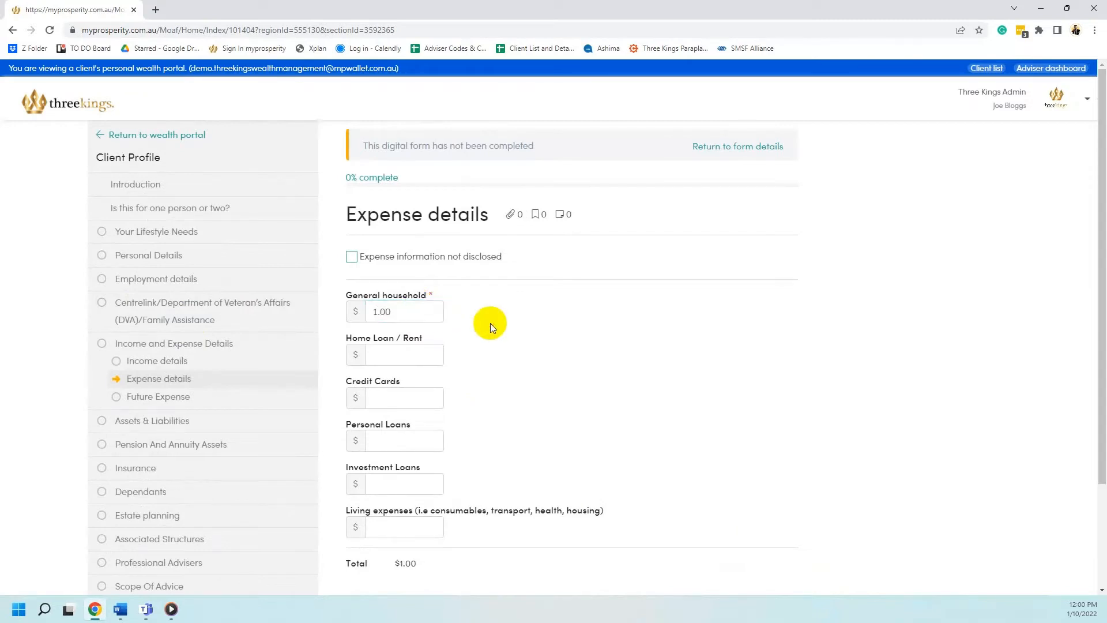
{"action": "scroll", "coordinate": [486, 320], "scroll_direction": "down", "scroll_amount": 1}
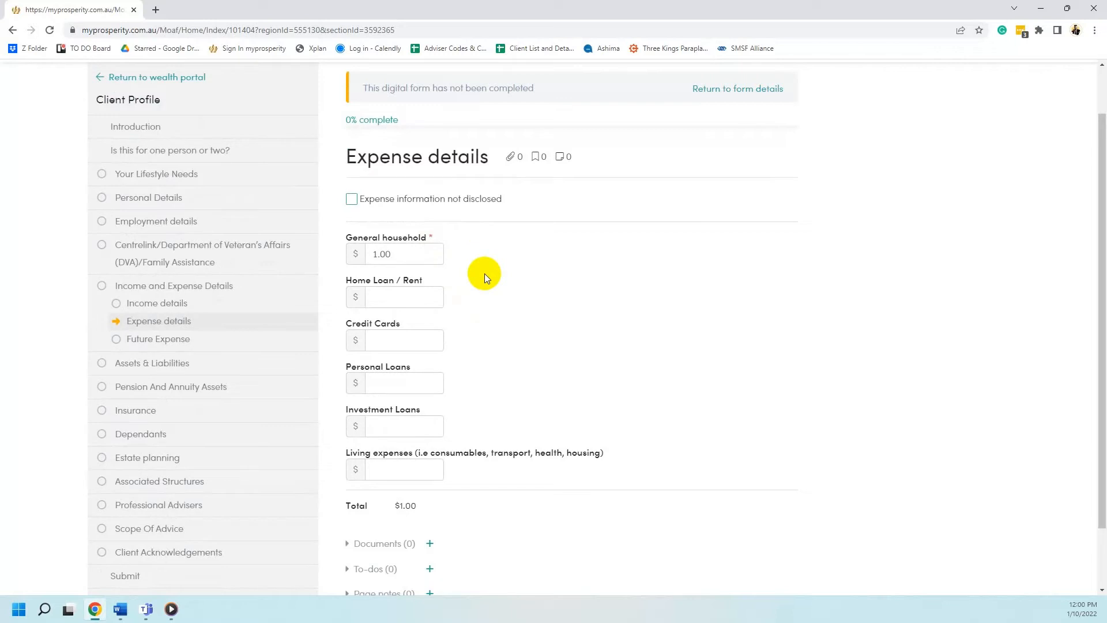
Start a new page note for the Expense details section
{"action": "scroll", "coordinate": [438, 317], "scroll_direction": "down", "scroll_amount": 1}
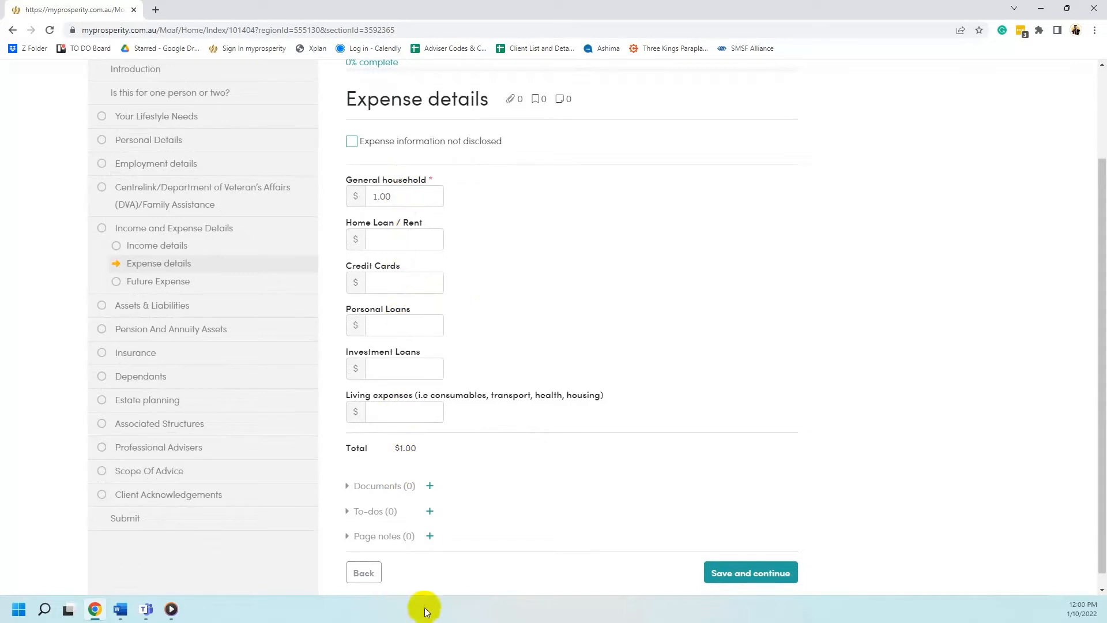
{"action": "scroll", "coordinate": [438, 518], "scroll_direction": "down", "scroll_amount": 1}
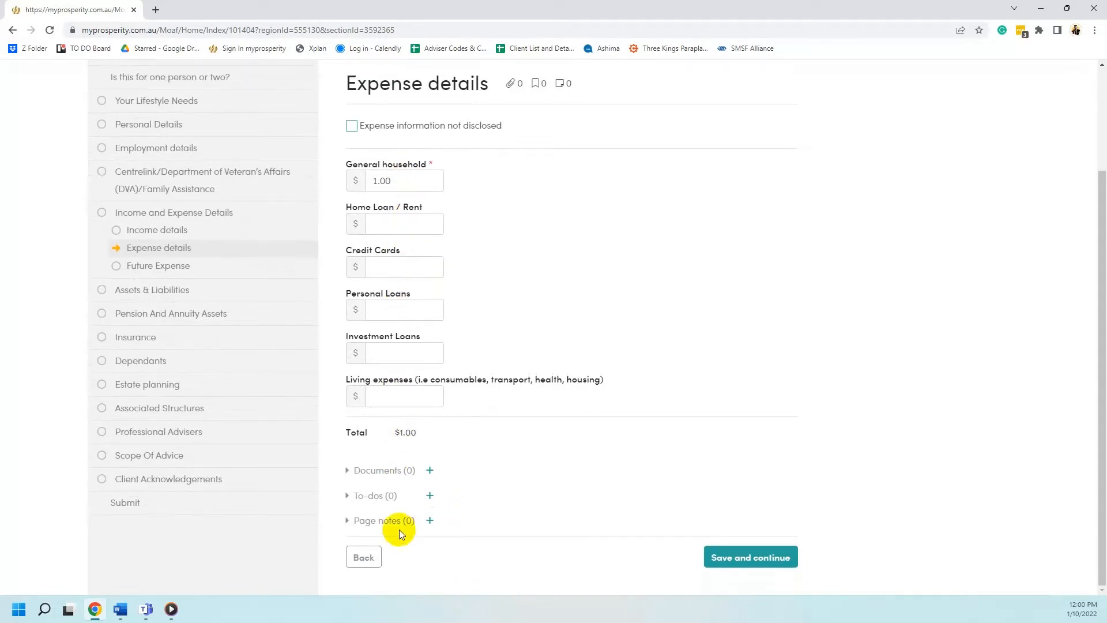
{"action": "left_click", "coordinate": [429, 520]}
{"action": "scroll", "coordinate": [473, 496], "scroll_direction": "down", "scroll_amount": 1}
{"action": "scroll", "coordinate": [438, 436], "scroll_direction": "down", "scroll_amount": 1}
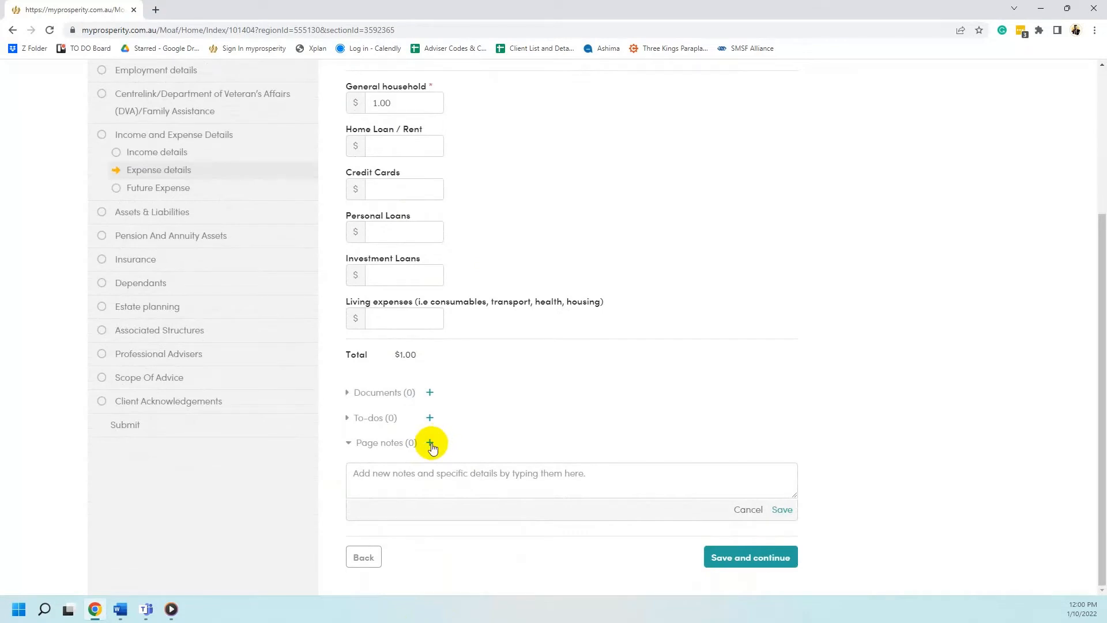
Save the page note 'Refer to the budget spreadsheet' on the Expense details page
{"action": "left_click", "coordinate": [431, 468]}
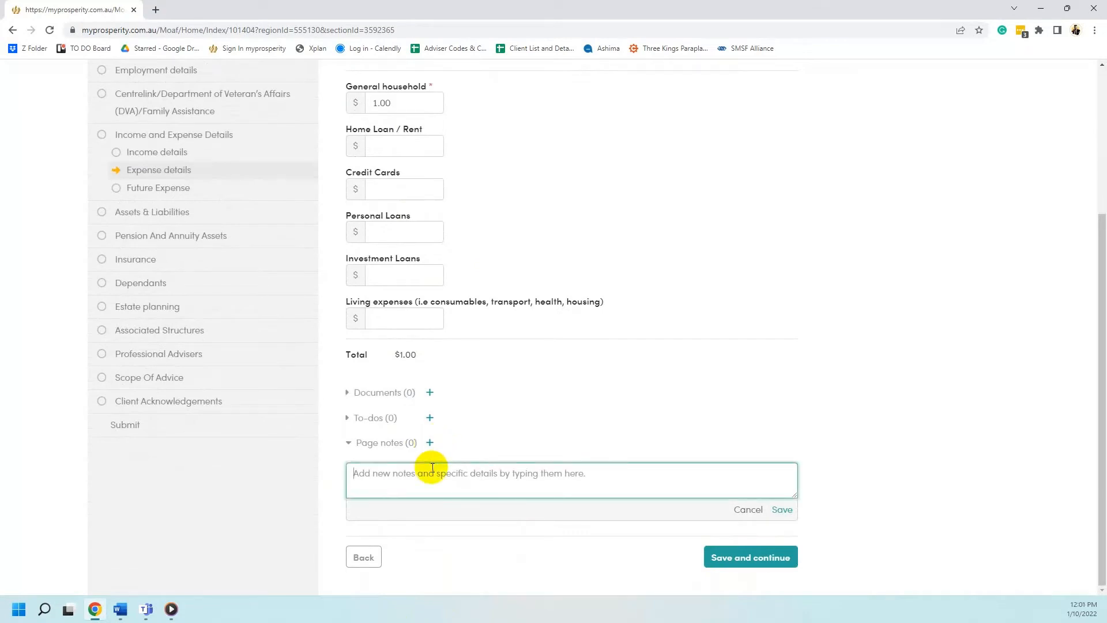
{"action": "type", "text": "R"}
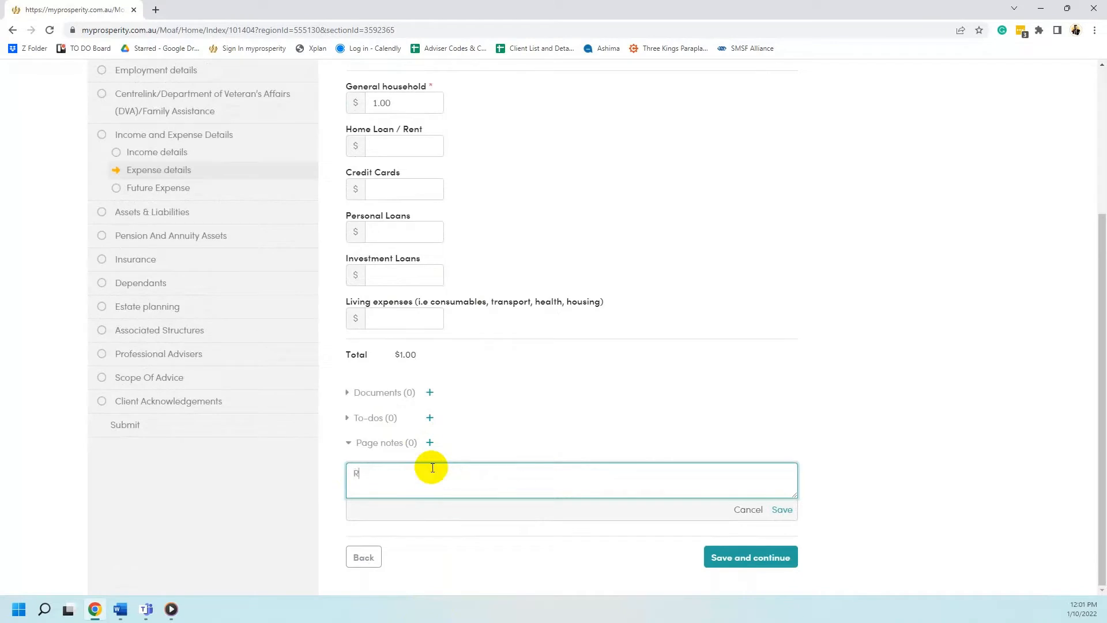
{"action": "type", "text": "efer to the budget spreadsheet"}
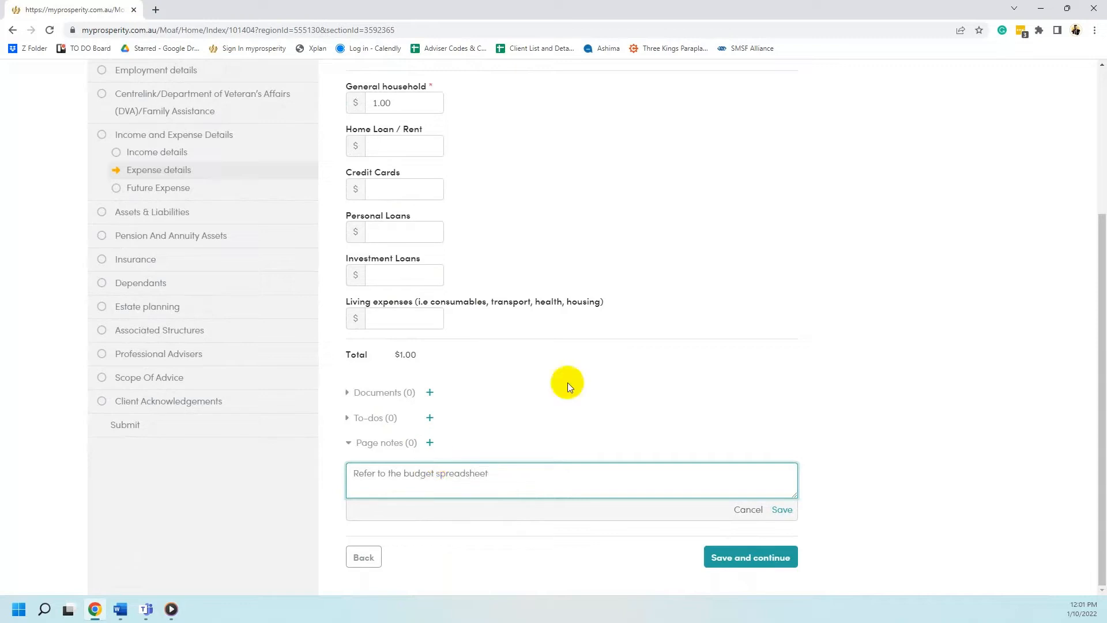
{"action": "left_click", "coordinate": [846, 448]}
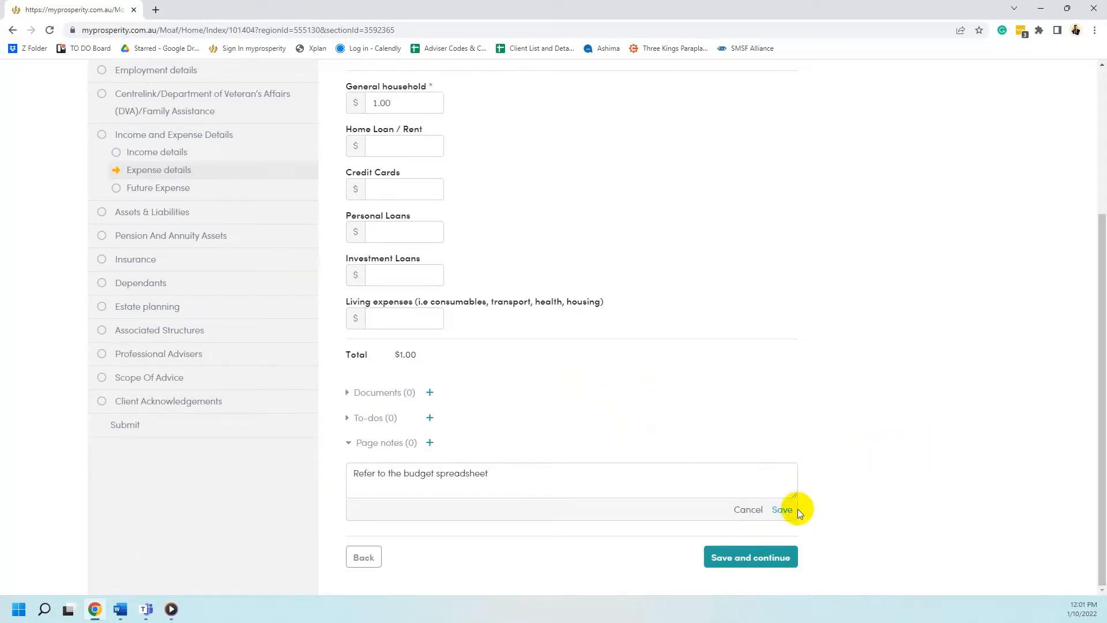
{"action": "left_click", "coordinate": [782, 509]}
{"action": "scroll", "coordinate": [744, 562], "scroll_direction": "down", "scroll_amount": 1}
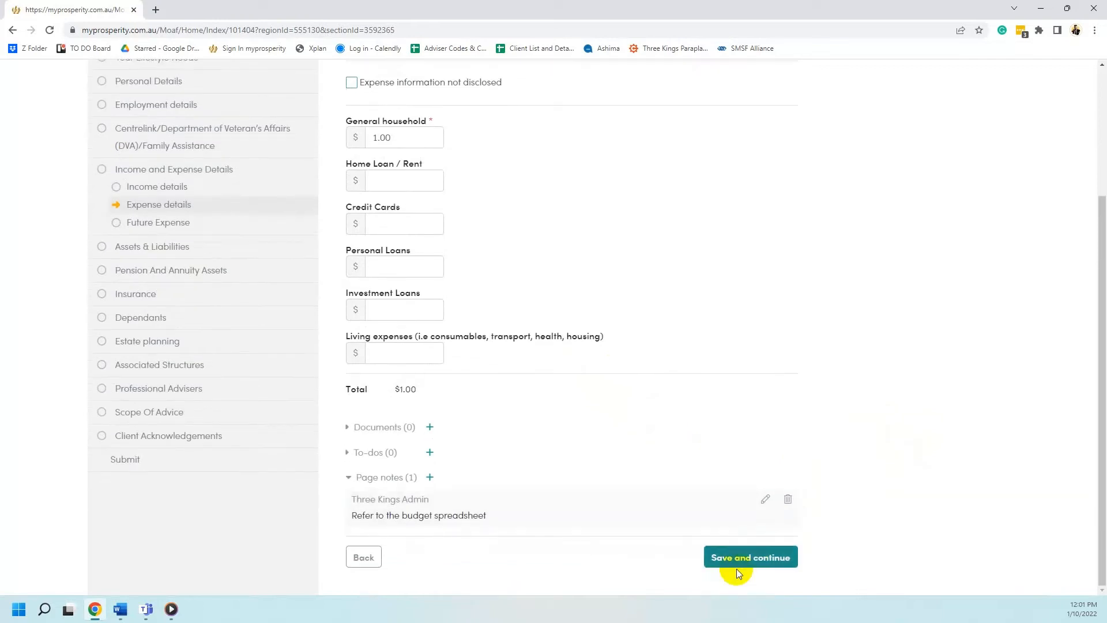
Save Future Expense, review the prefilled Assets list, and save it to move on
{"action": "left_click", "coordinate": [230, 221]}
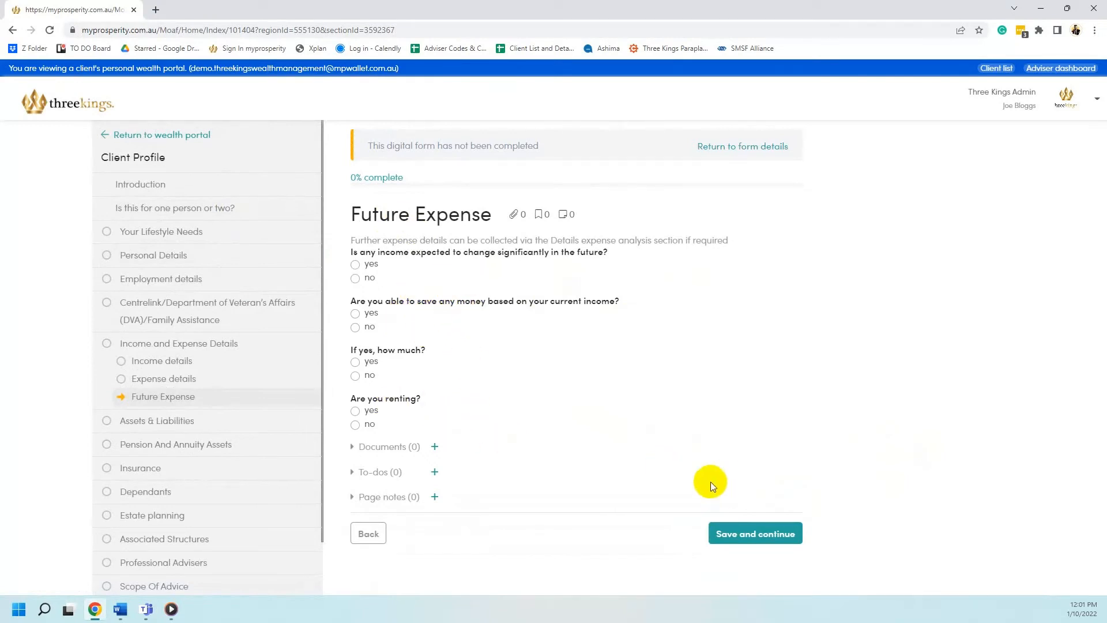
{"action": "left_click", "coordinate": [743, 534]}
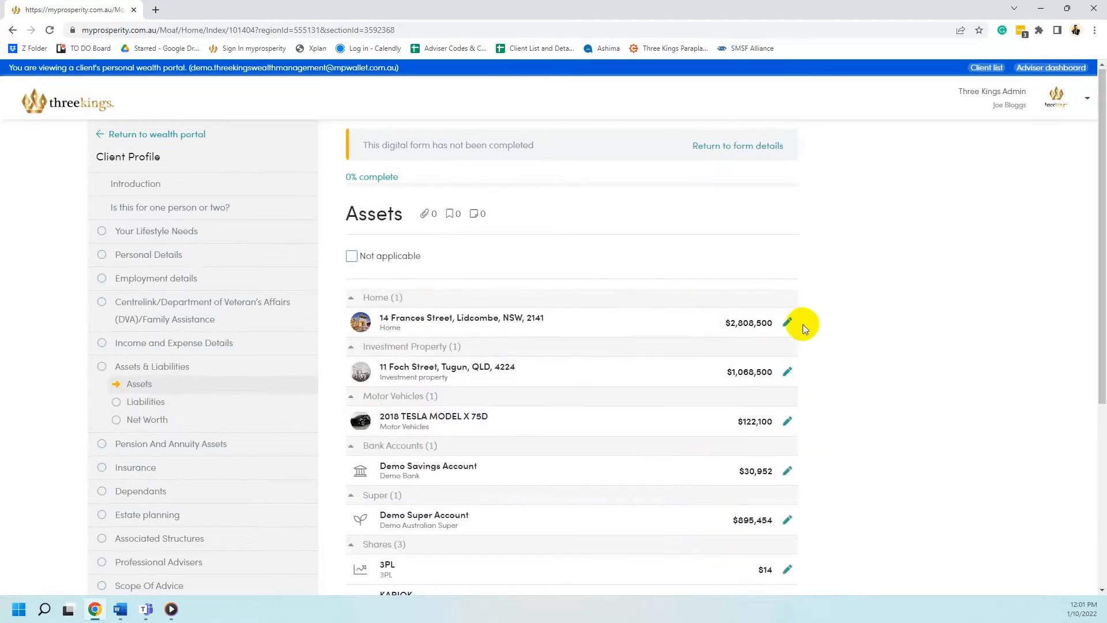
{"action": "scroll", "coordinate": [801, 323], "scroll_direction": "down", "scroll_amount": 2}
{"action": "scroll", "coordinate": [883, 180], "scroll_direction": "down", "scroll_amount": 1}
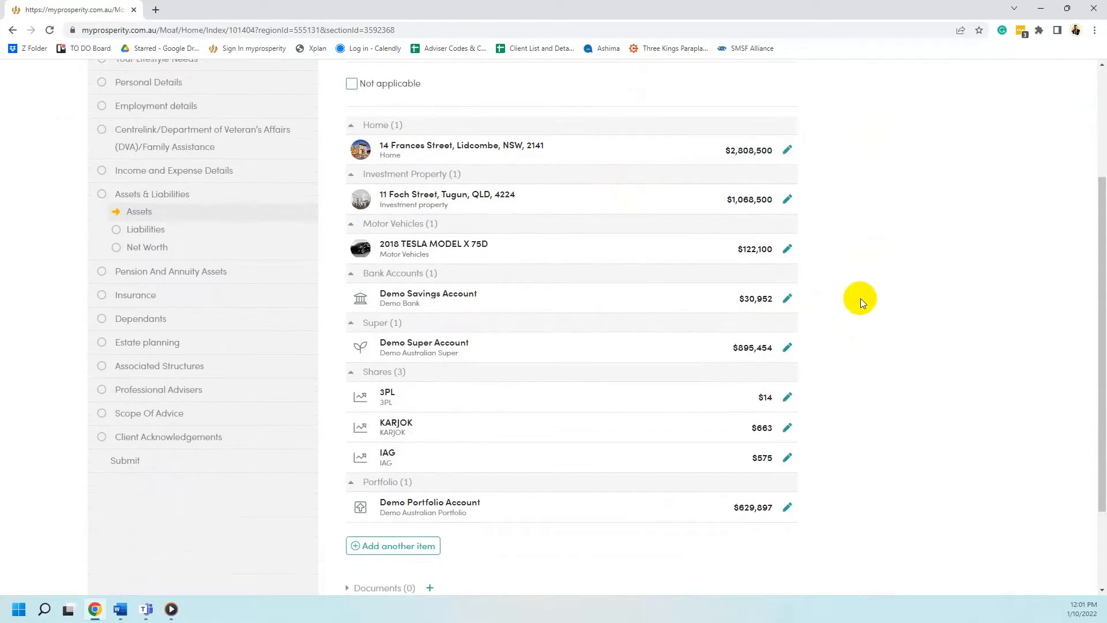
{"action": "scroll", "coordinate": [869, 292], "scroll_direction": "down", "scroll_amount": 1}
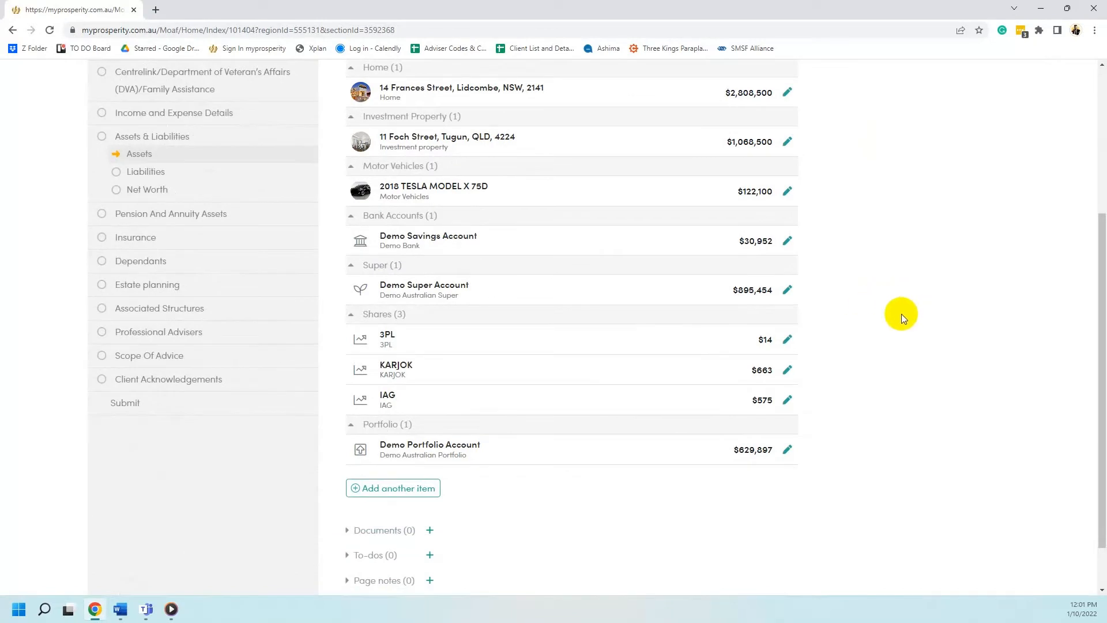
{"action": "scroll", "coordinate": [1083, 261], "scroll_direction": "up", "scroll_amount": 1}
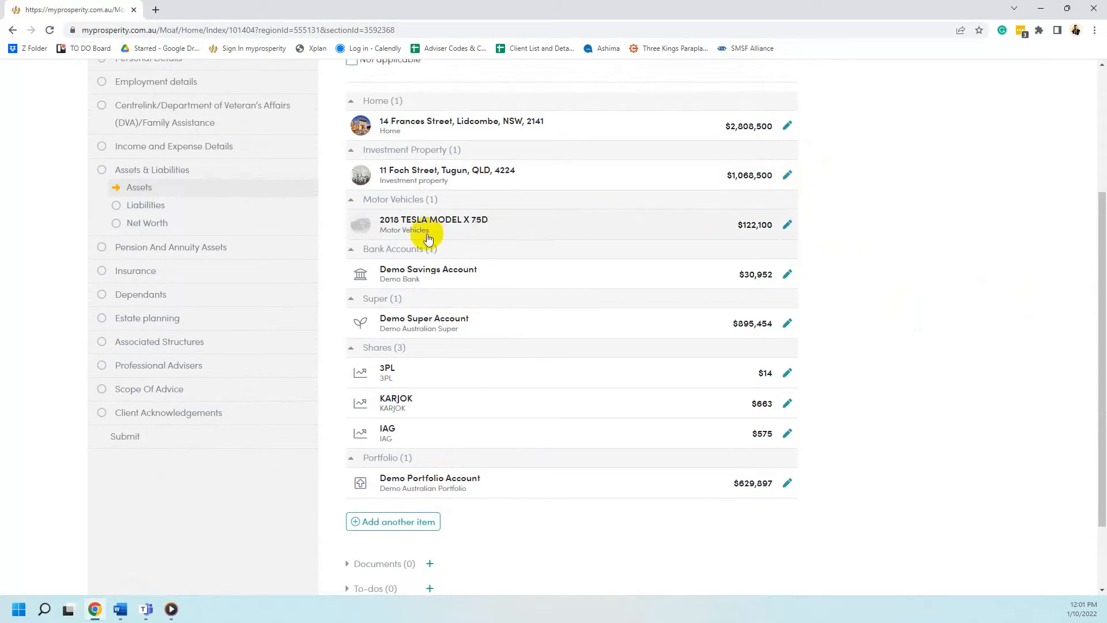
{"action": "scroll", "coordinate": [429, 238], "scroll_direction": "down", "scroll_amount": 2}
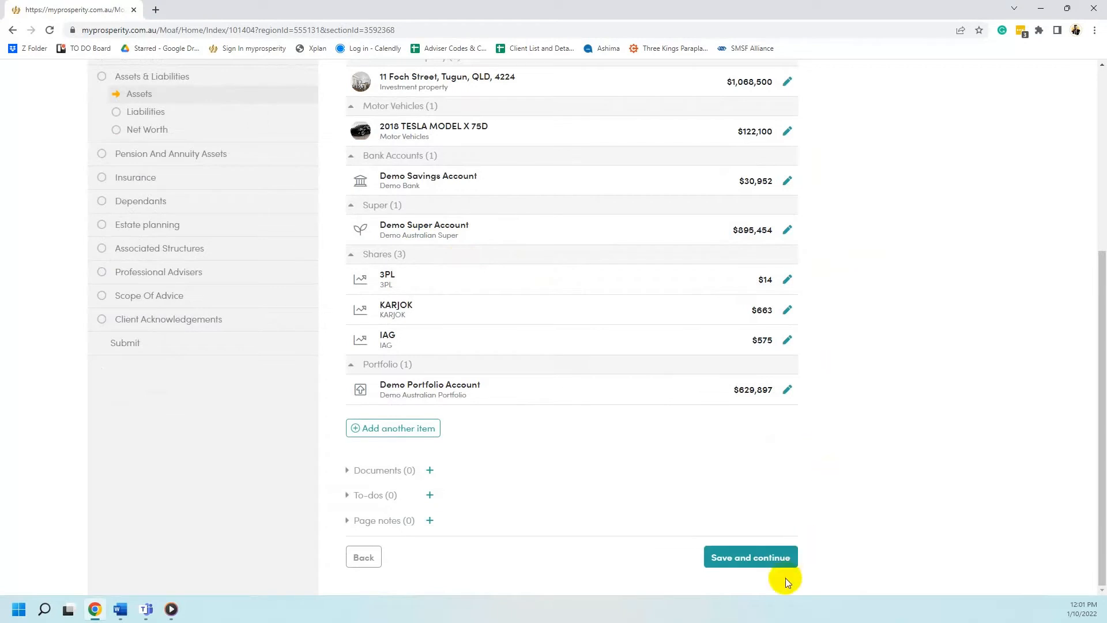
{"action": "left_click", "coordinate": [777, 559]}
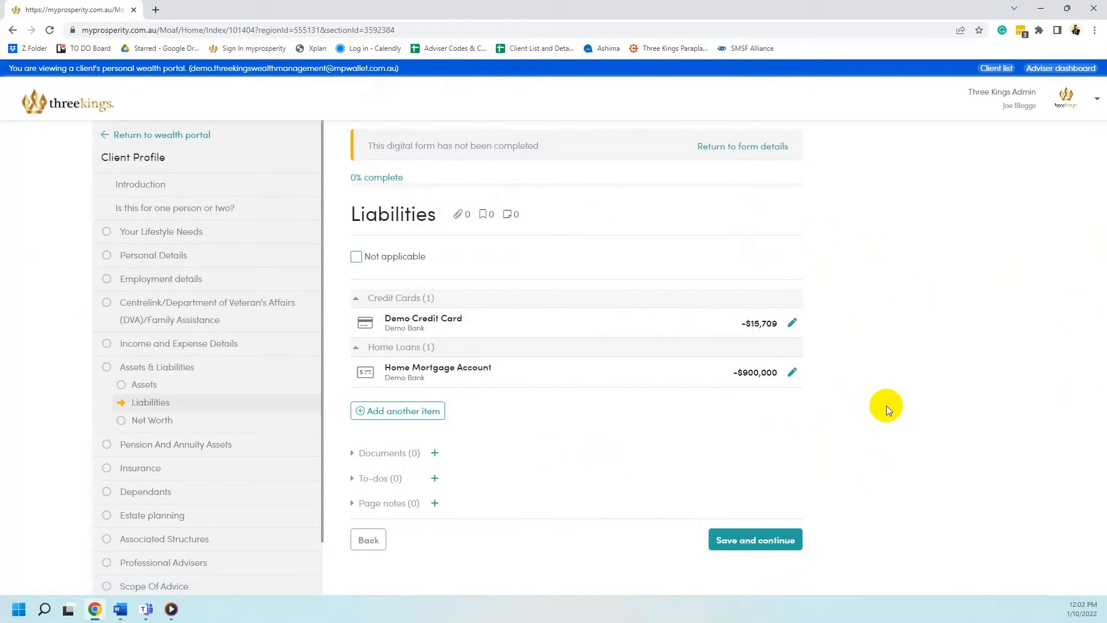
Save Liabilities to see the $4,640,946 Net Worth summary, then continue past it
{"action": "left_click", "coordinate": [776, 540]}
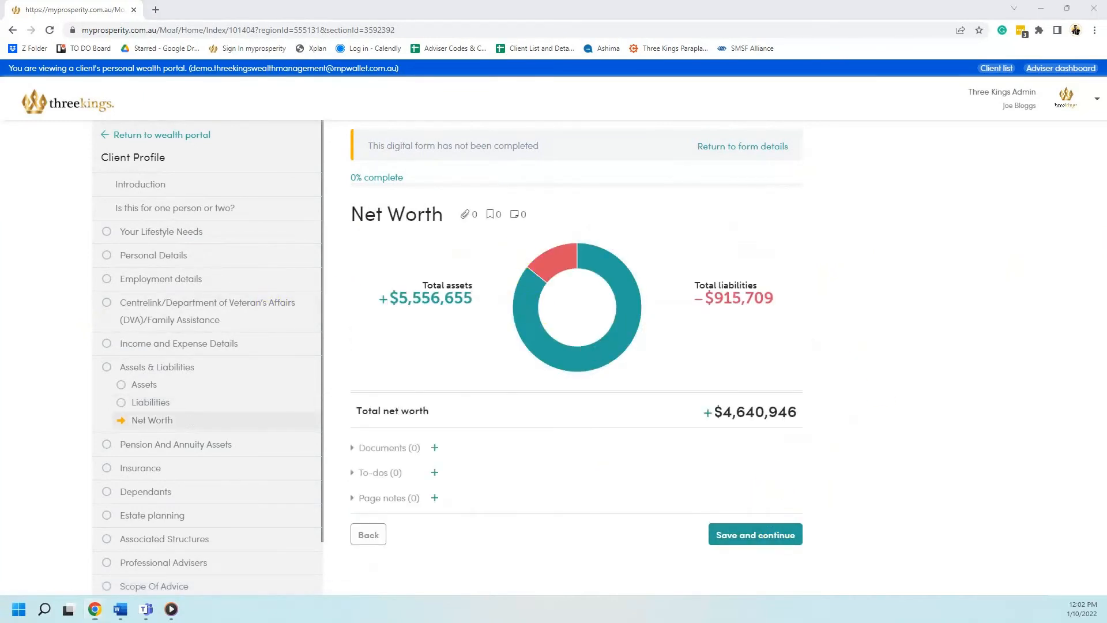
{"action": "left_click", "coordinate": [753, 533]}
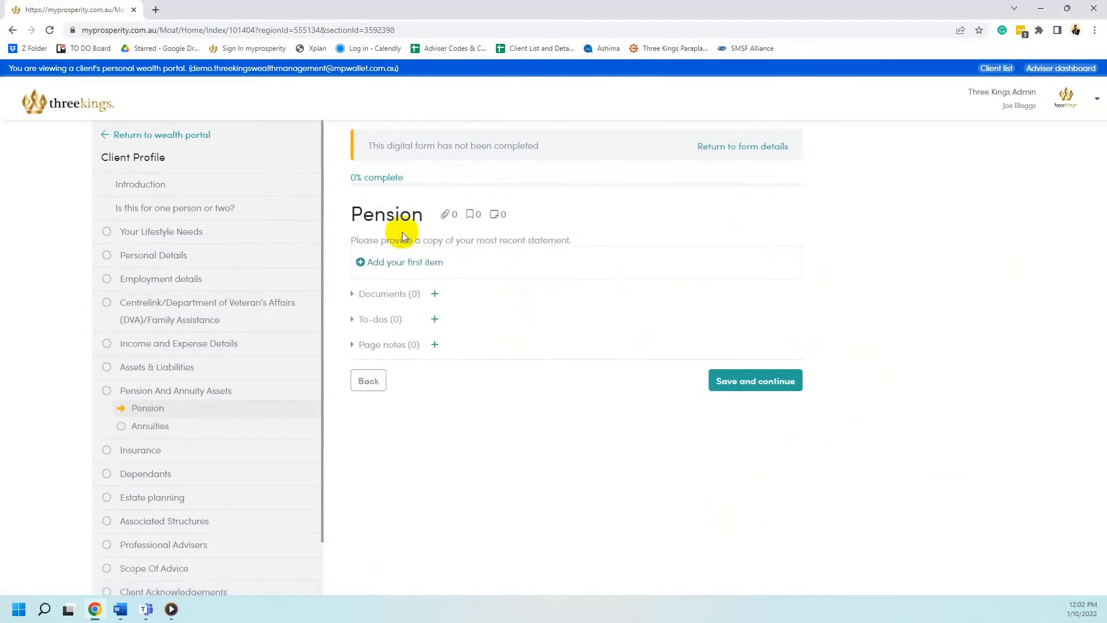
Save the Pension and Annuities pages without changes
{"action": "left_click", "coordinate": [736, 378]}
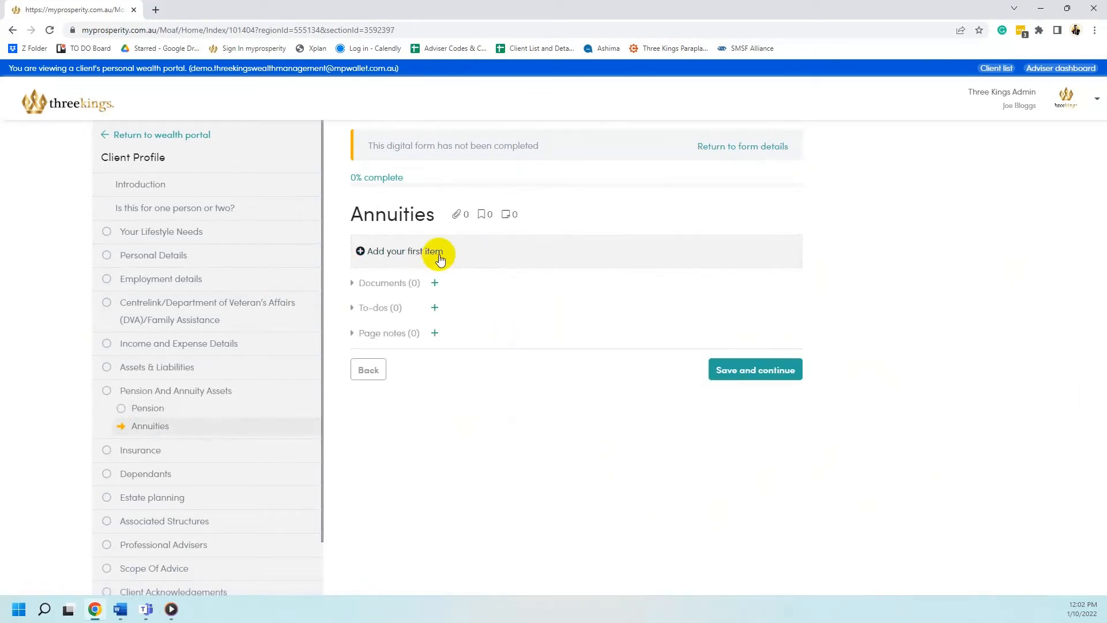
{"action": "left_click", "coordinate": [743, 373]}
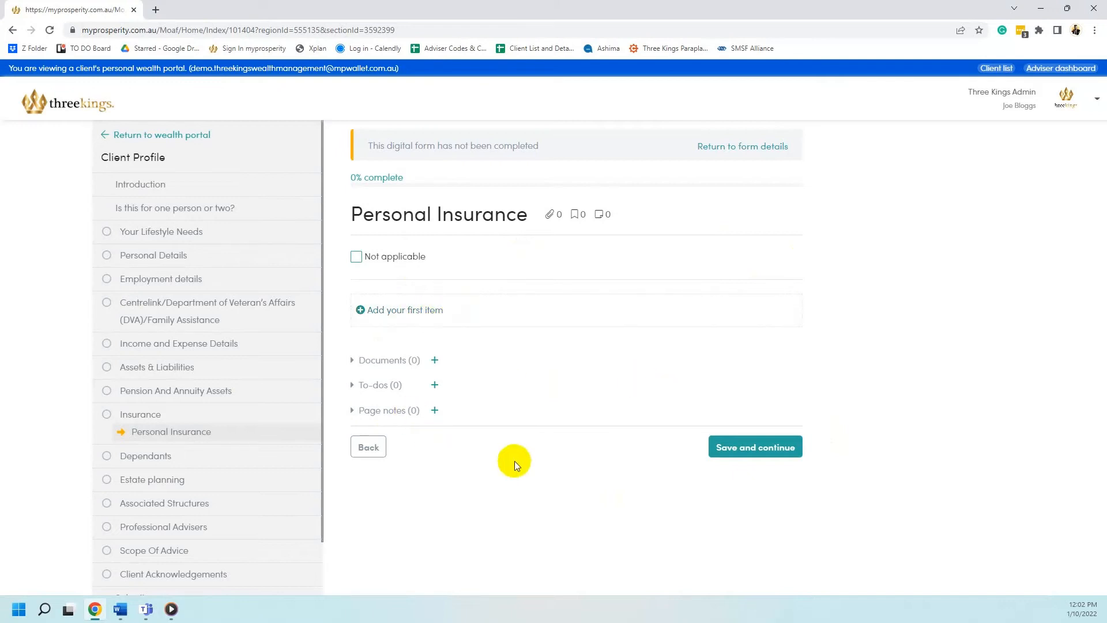
Save through Personal Insurance, Dependants, Will, Power of attorney and Associated structures pages
{"action": "left_click", "coordinate": [738, 448]}
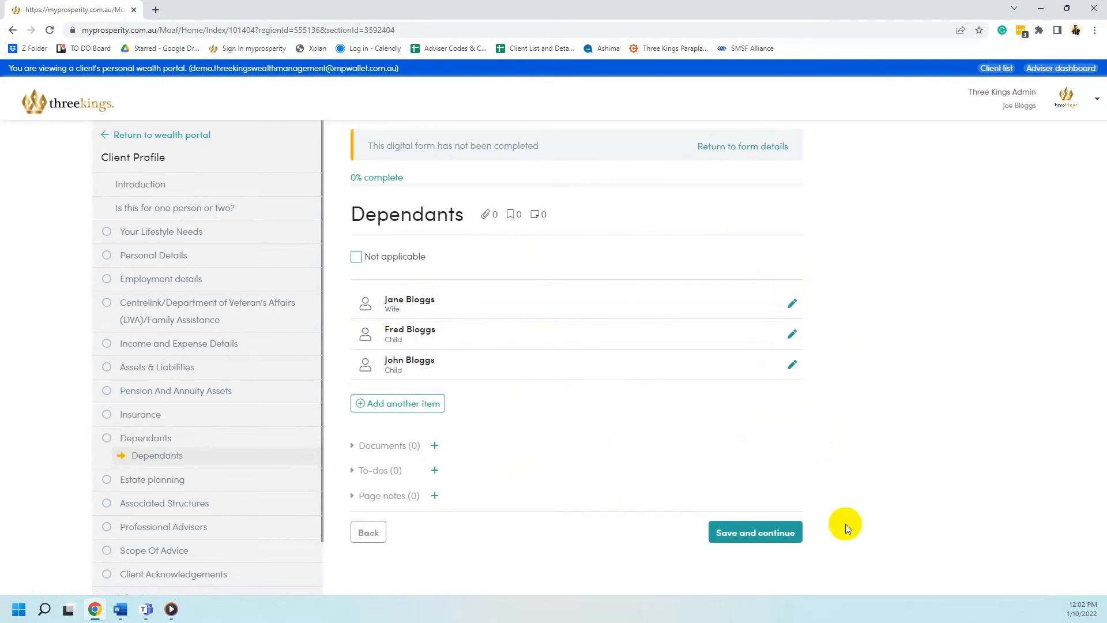
{"action": "left_click", "coordinate": [774, 542]}
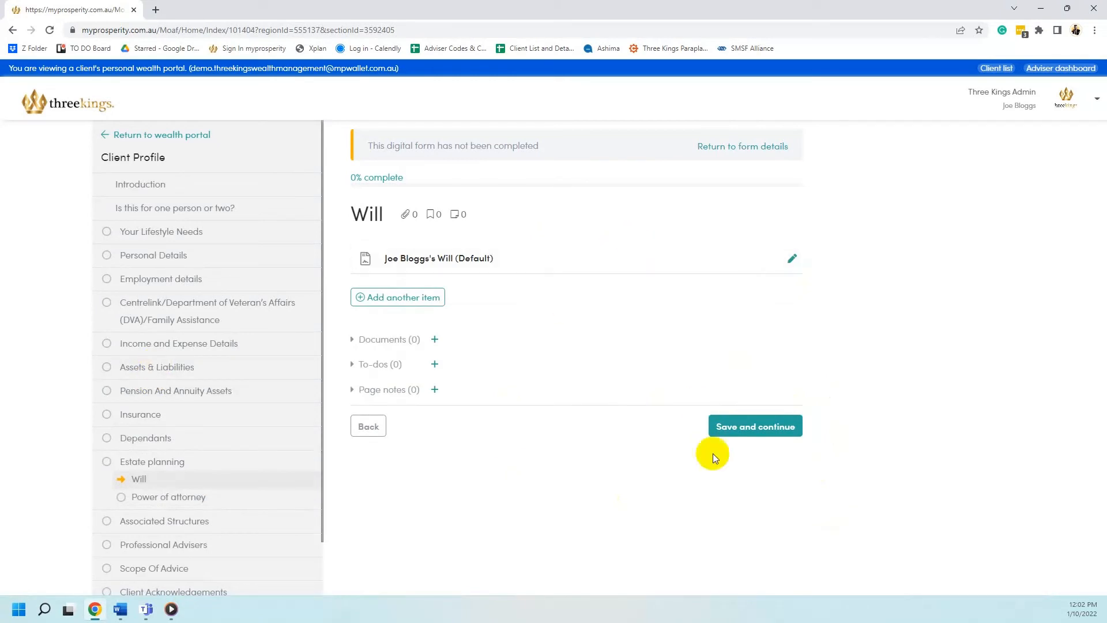
{"action": "left_click", "coordinate": [731, 430]}
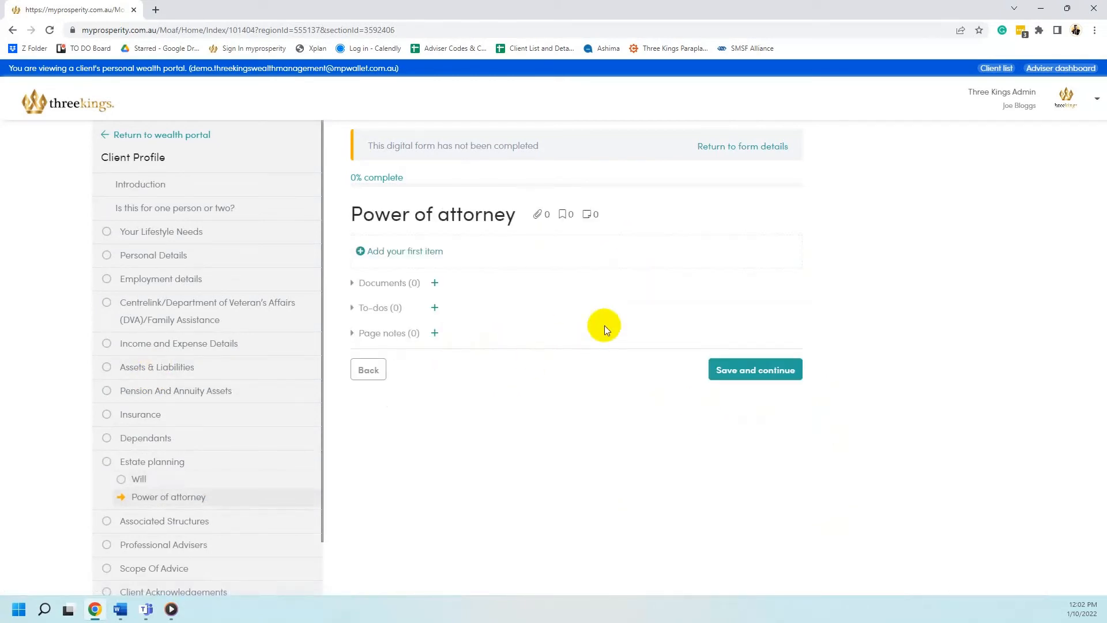
{"action": "left_click", "coordinate": [781, 382]}
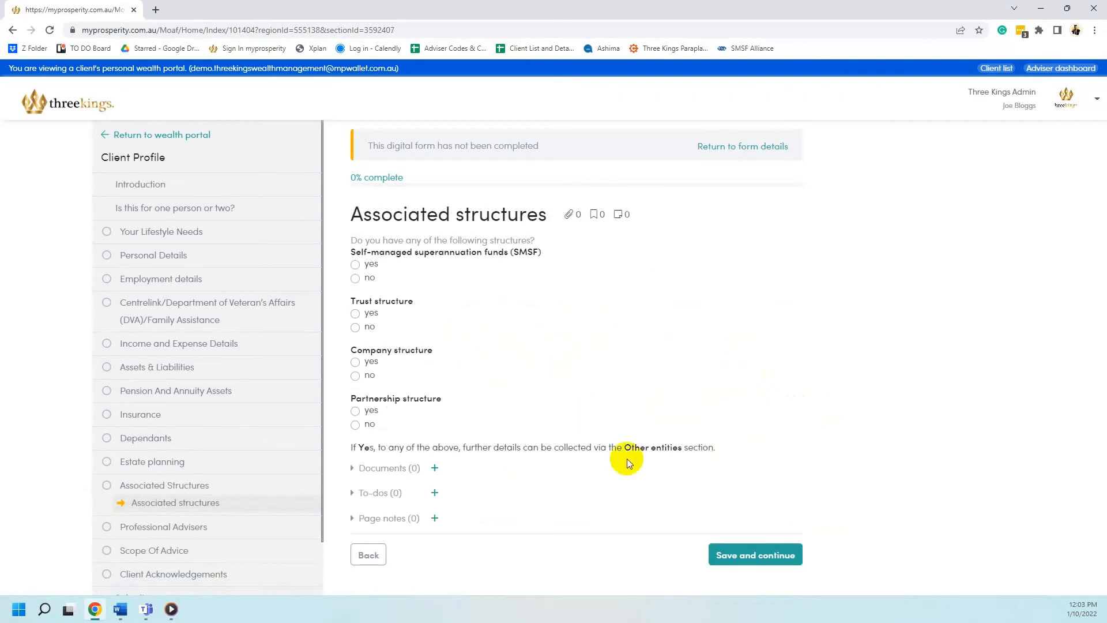
{"action": "left_click", "coordinate": [733, 553]}
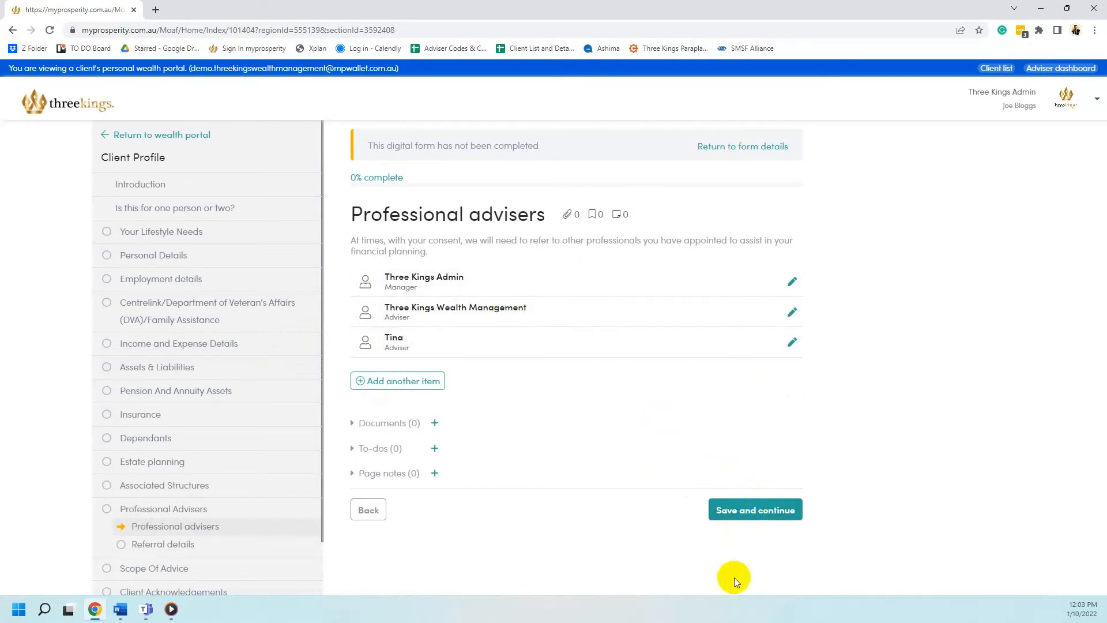
Pass Professional advisers and the blank Referral details page to reach Scope of advice
{"action": "left_click", "coordinate": [744, 518]}
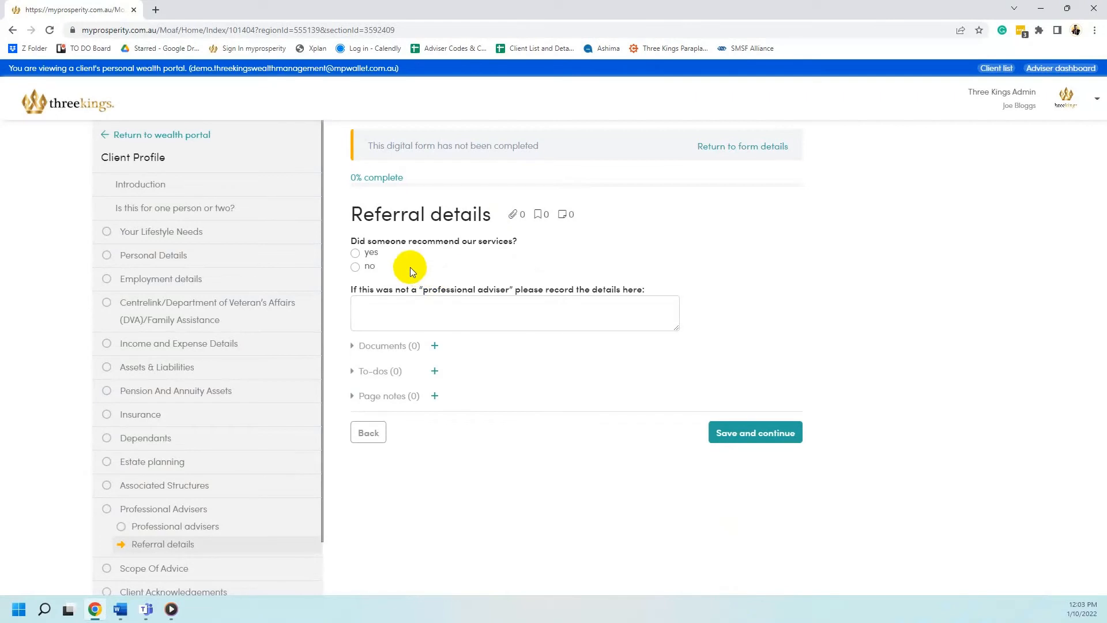
{"action": "left_click", "coordinate": [432, 305]}
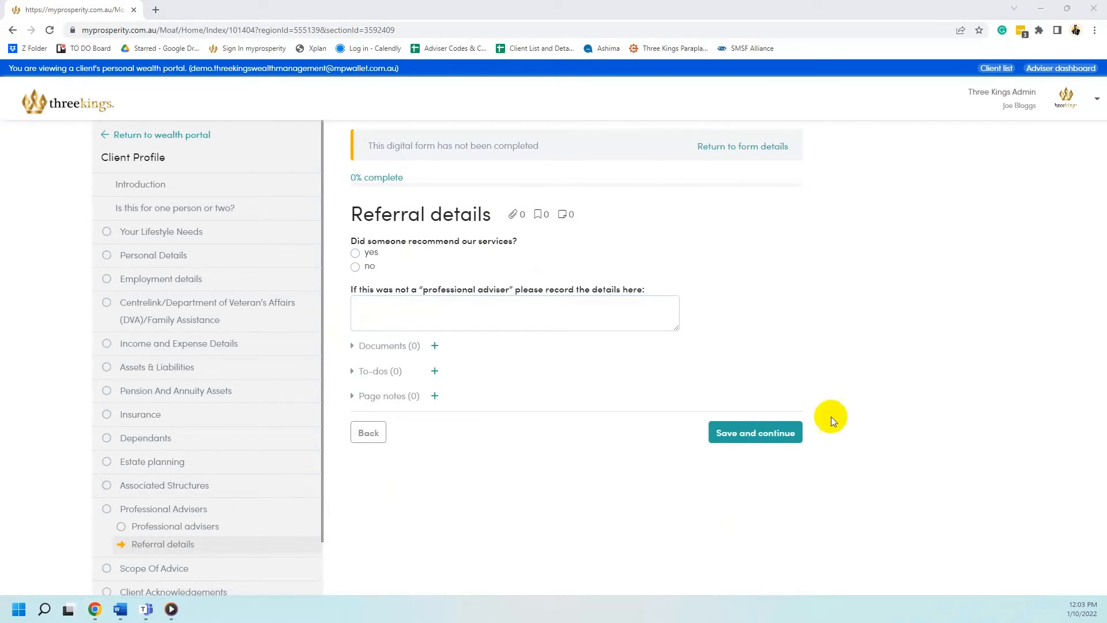
{"action": "left_click", "coordinate": [755, 433]}
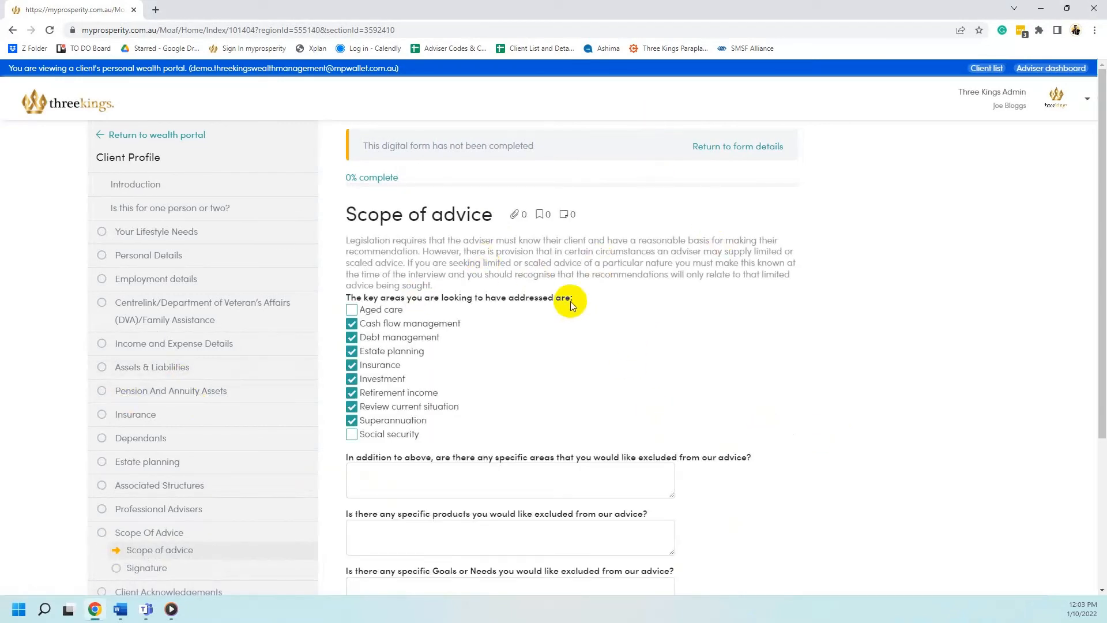
Review the exclusion and incomplete-information answers, then save Scope of advice and Signature
{"action": "scroll", "coordinate": [360, 299], "scroll_direction": "down", "scroll_amount": 1}
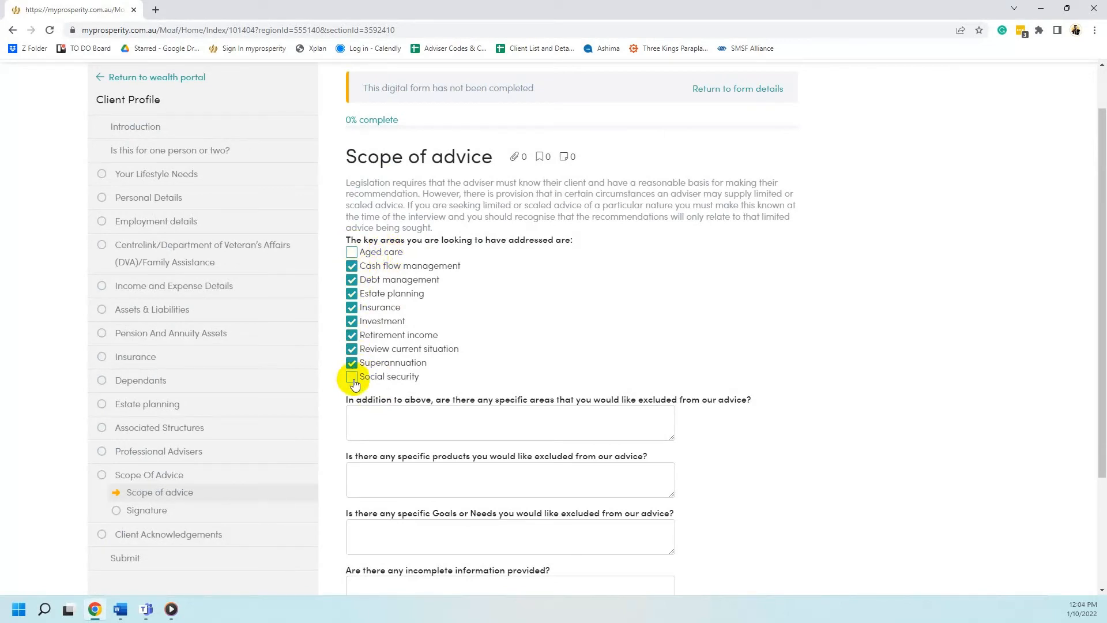
{"action": "scroll", "coordinate": [502, 291], "scroll_direction": "down", "scroll_amount": 2}
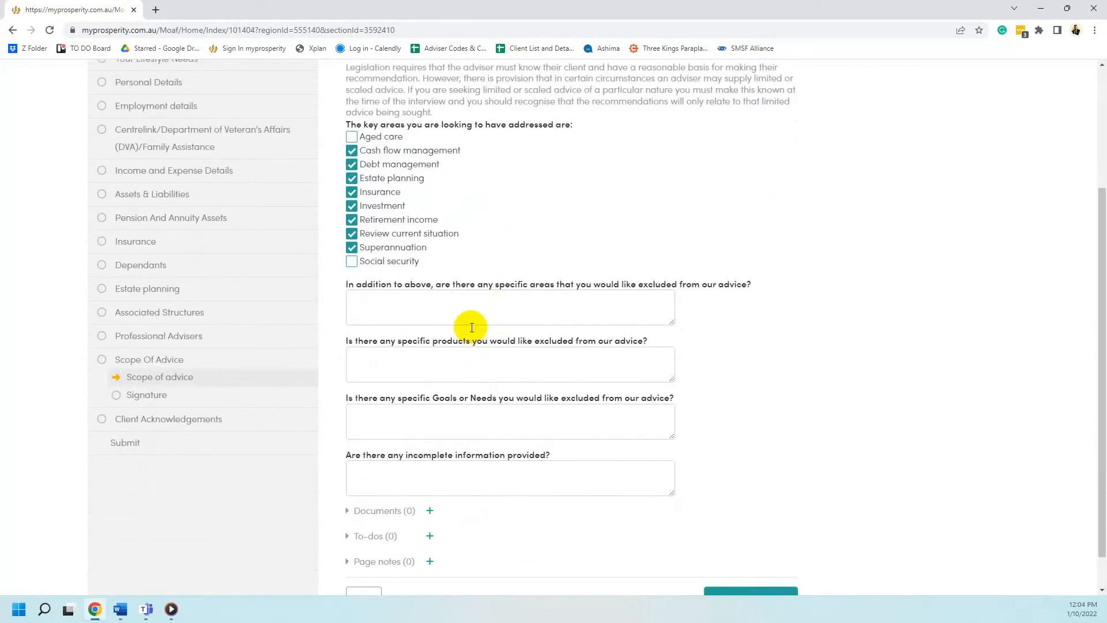
{"action": "left_click", "coordinate": [464, 306]}
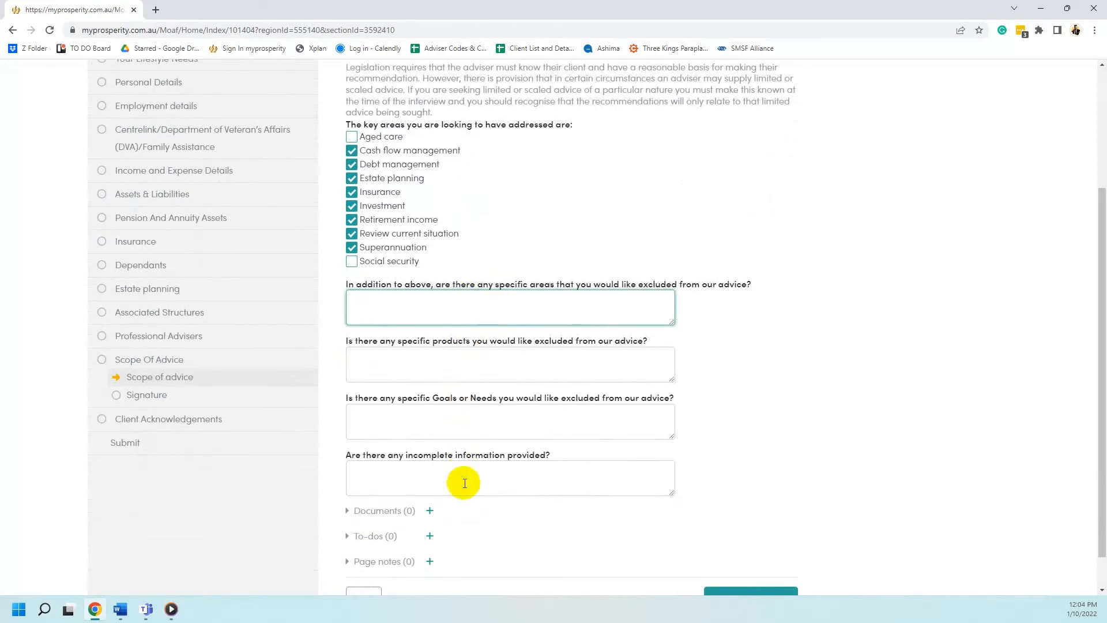
{"action": "left_click", "coordinate": [464, 483]}
{"action": "scroll", "coordinate": [873, 392], "scroll_direction": "down", "scroll_amount": 1}
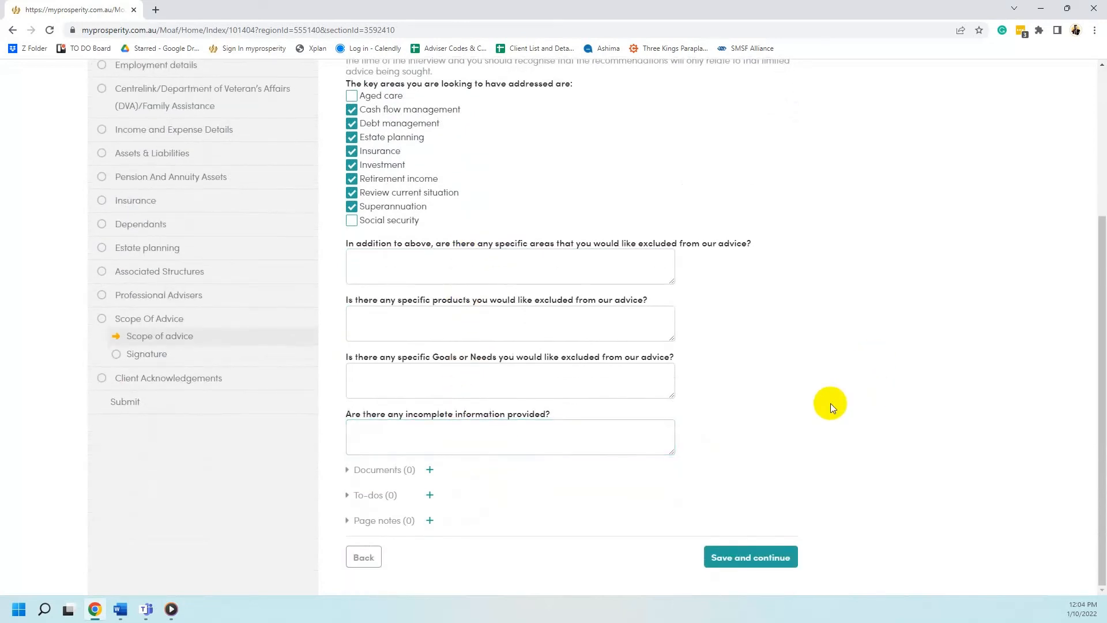
{"action": "left_click", "coordinate": [787, 558]}
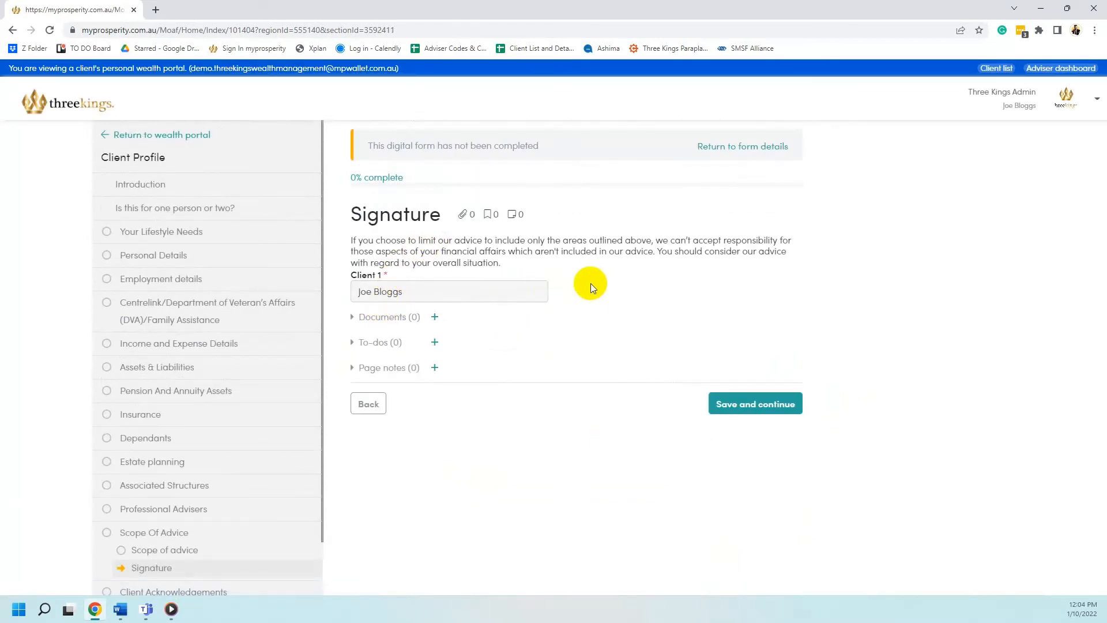
{"action": "left_click", "coordinate": [786, 405]}
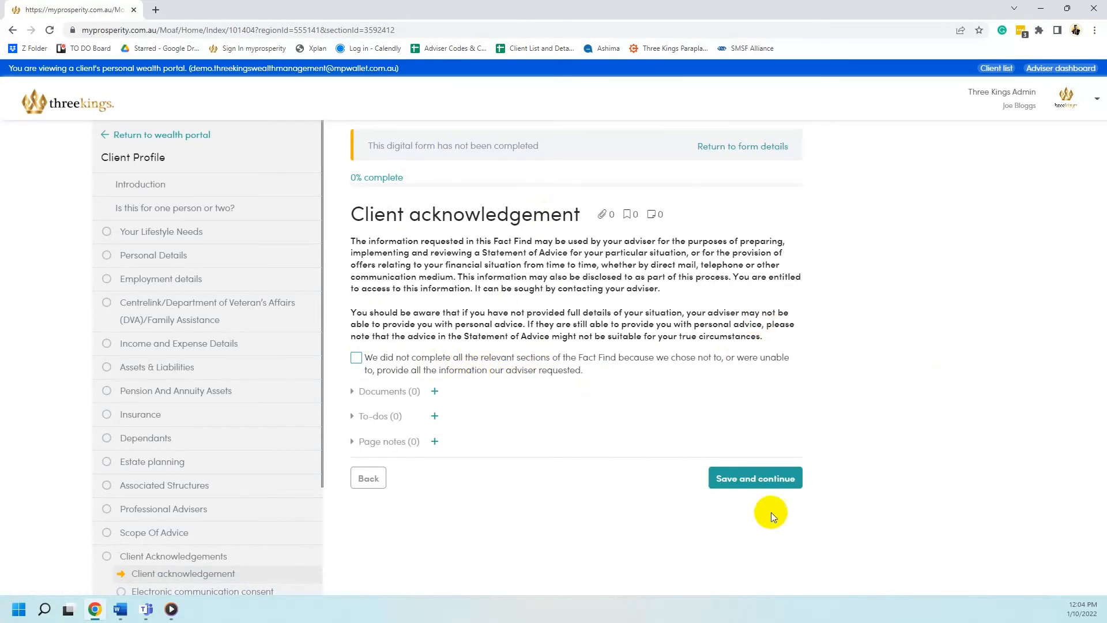
Save Client acknowledgement and tick both electronic communication consents before saving
{"action": "left_click", "coordinate": [754, 478]}
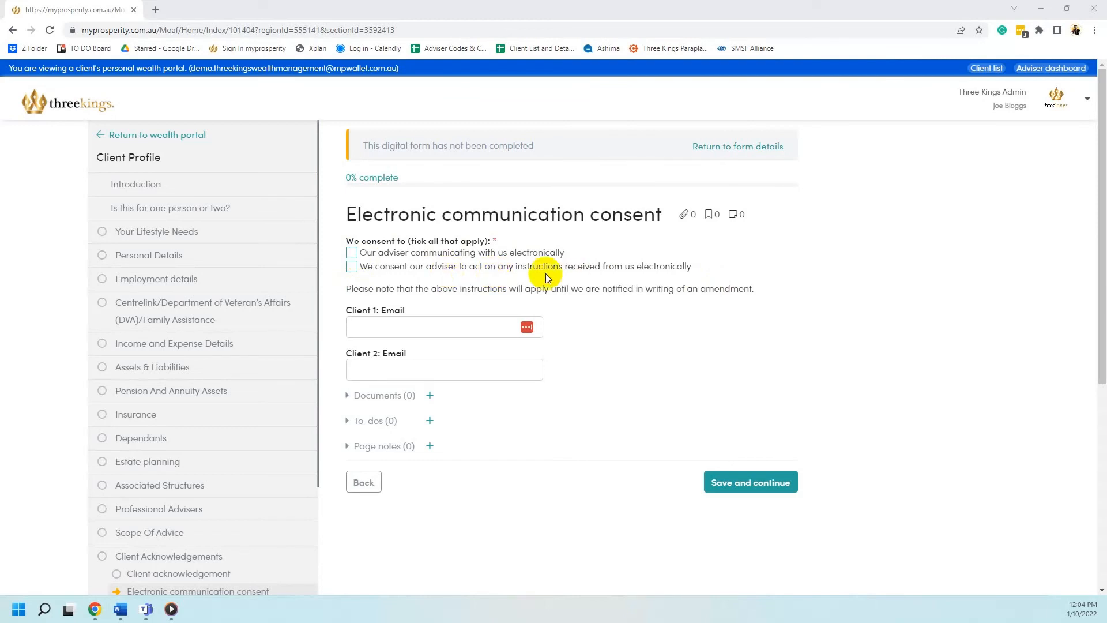
{"action": "left_click", "coordinate": [421, 327]}
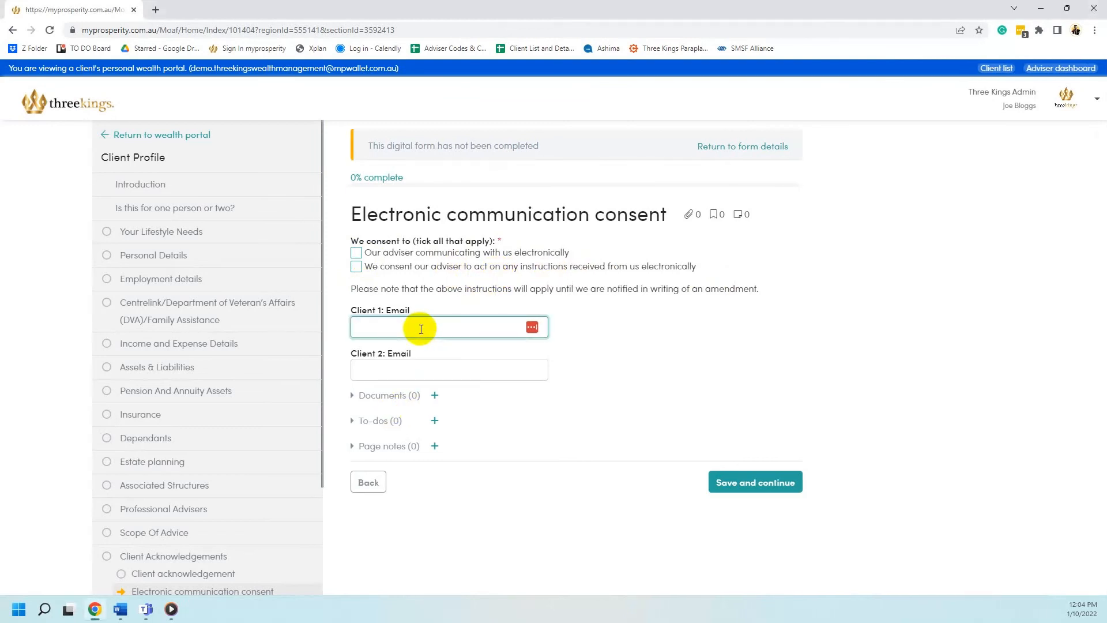
{"action": "left_click", "coordinate": [440, 371]}
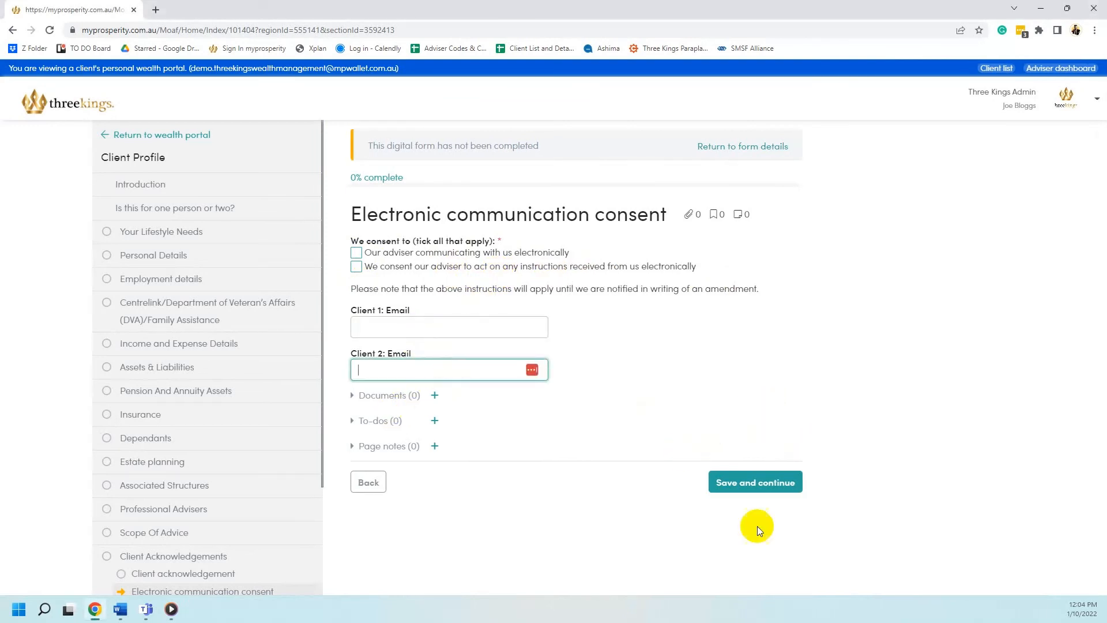
{"action": "left_click", "coordinate": [756, 486]}
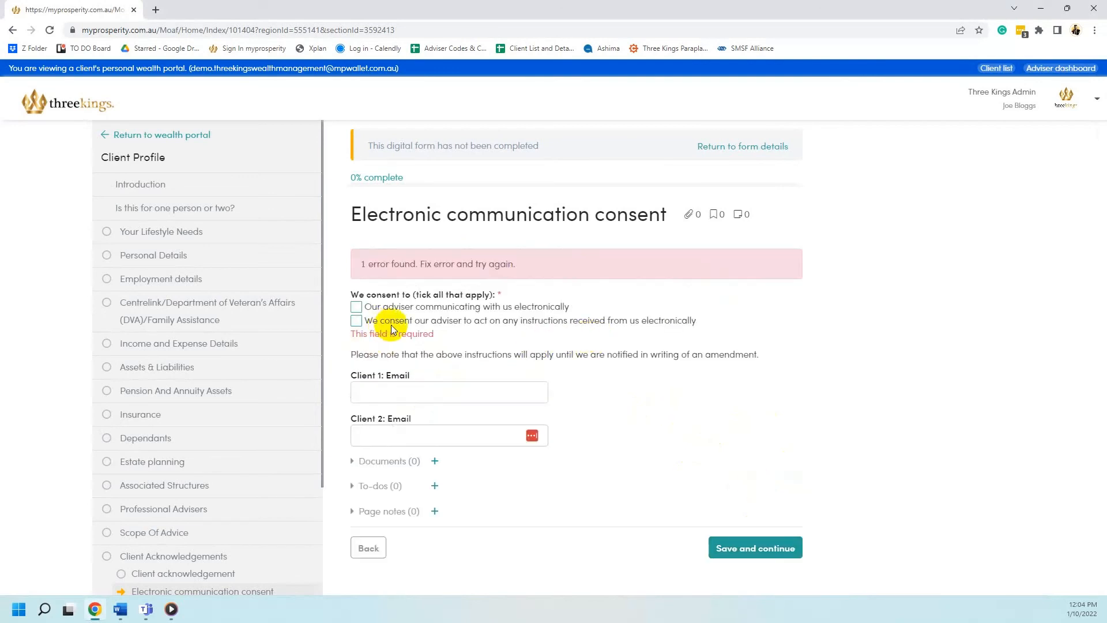
{"action": "left_click", "coordinate": [356, 306]}
{"action": "left_click", "coordinate": [356, 266]}
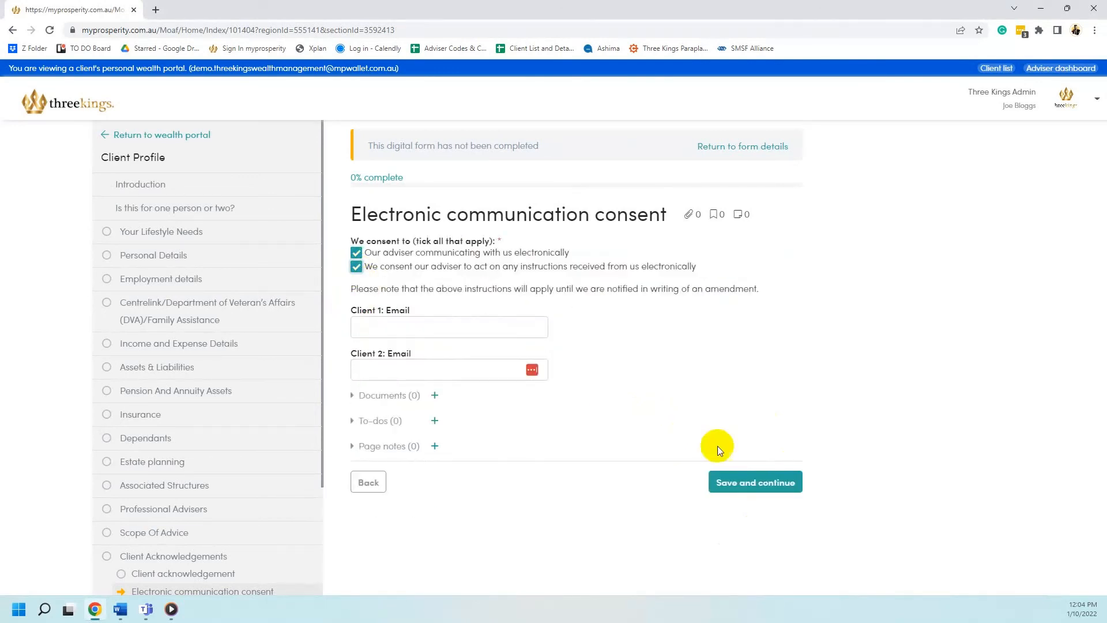
{"action": "left_click", "coordinate": [717, 483]}
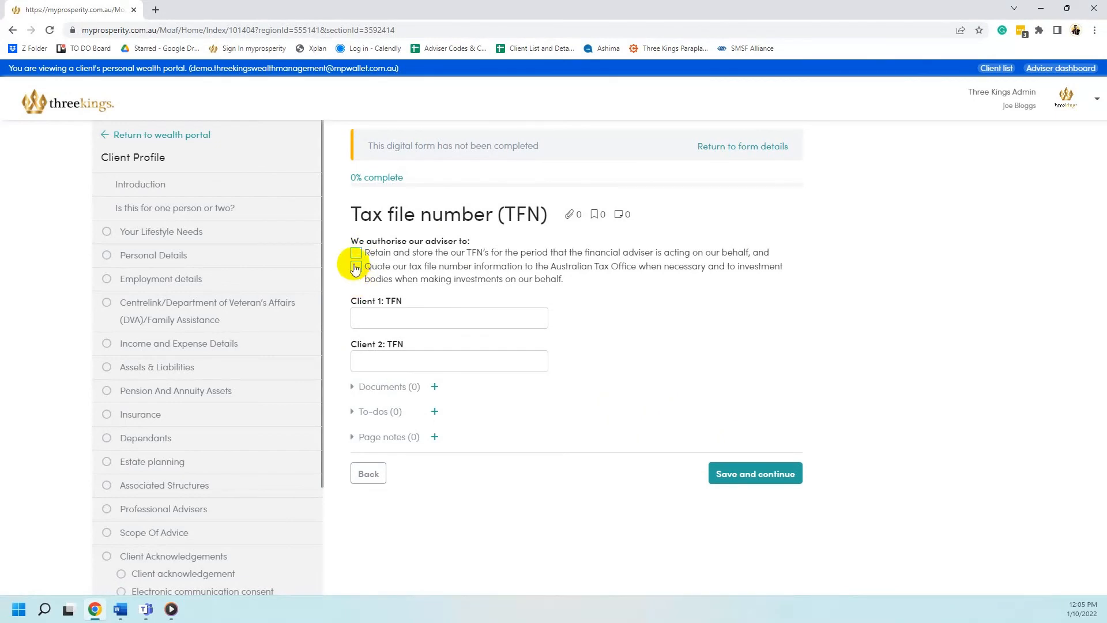
Tick both TFN authorisations, check the TFN fields, and save the TFN page
{"action": "left_click", "coordinate": [356, 254]}
{"action": "left_click", "coordinate": [356, 267]}
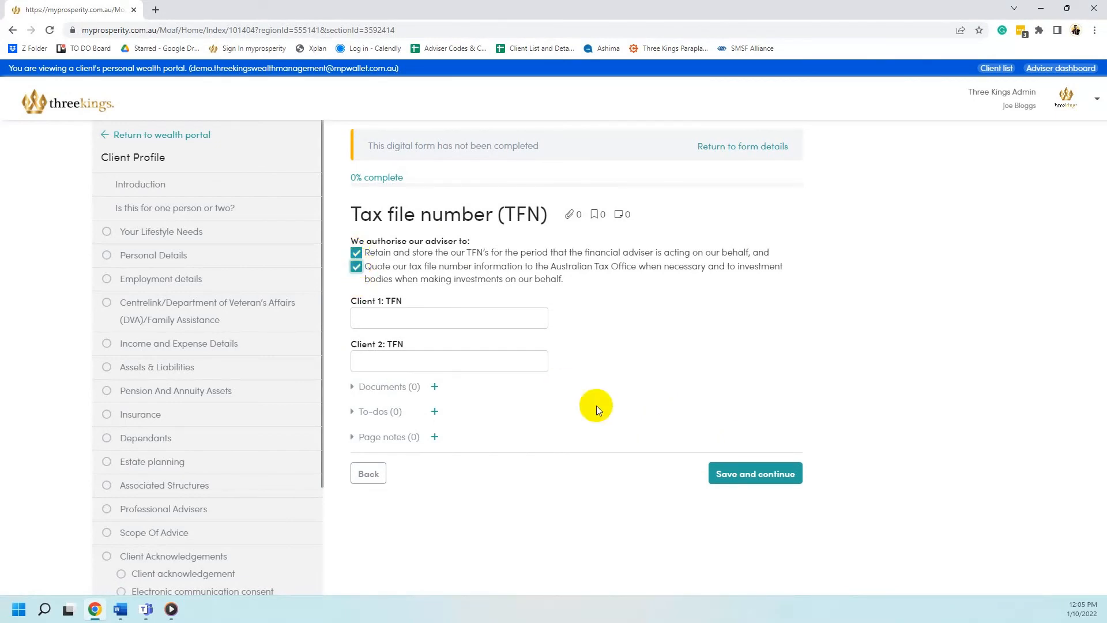
{"action": "left_click", "coordinate": [488, 321]}
{"action": "left_click", "coordinate": [429, 364]}
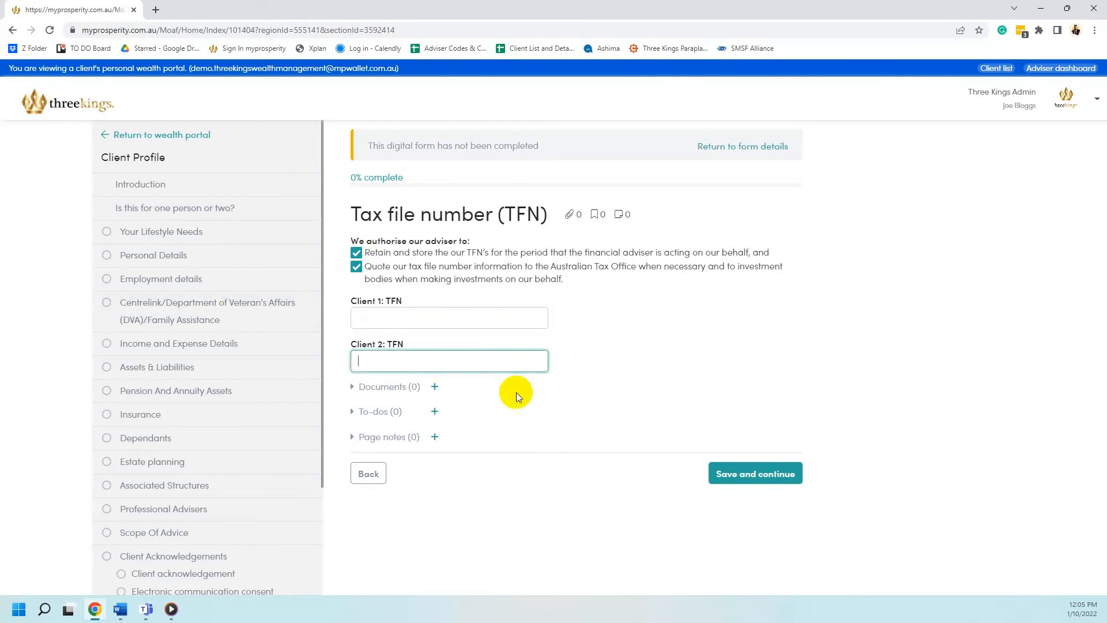
{"action": "left_click", "coordinate": [753, 489]}
{"action": "left_click", "coordinate": [755, 481]}
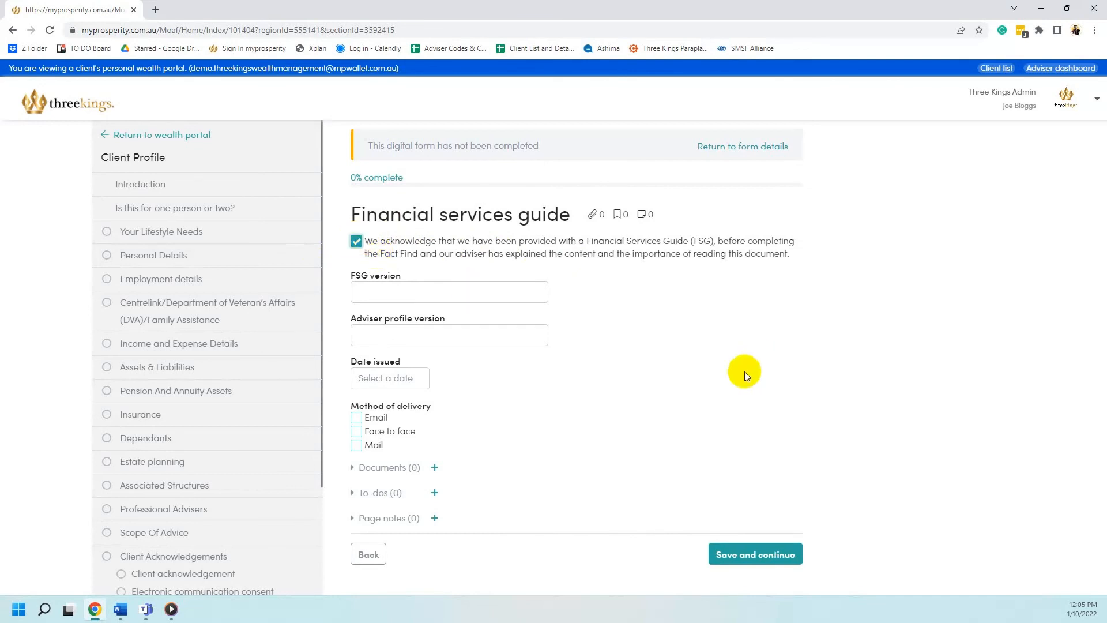
Save FSG and Information exchange, then tick all four general acknowledgements and save
{"action": "left_click", "coordinate": [739, 554]}
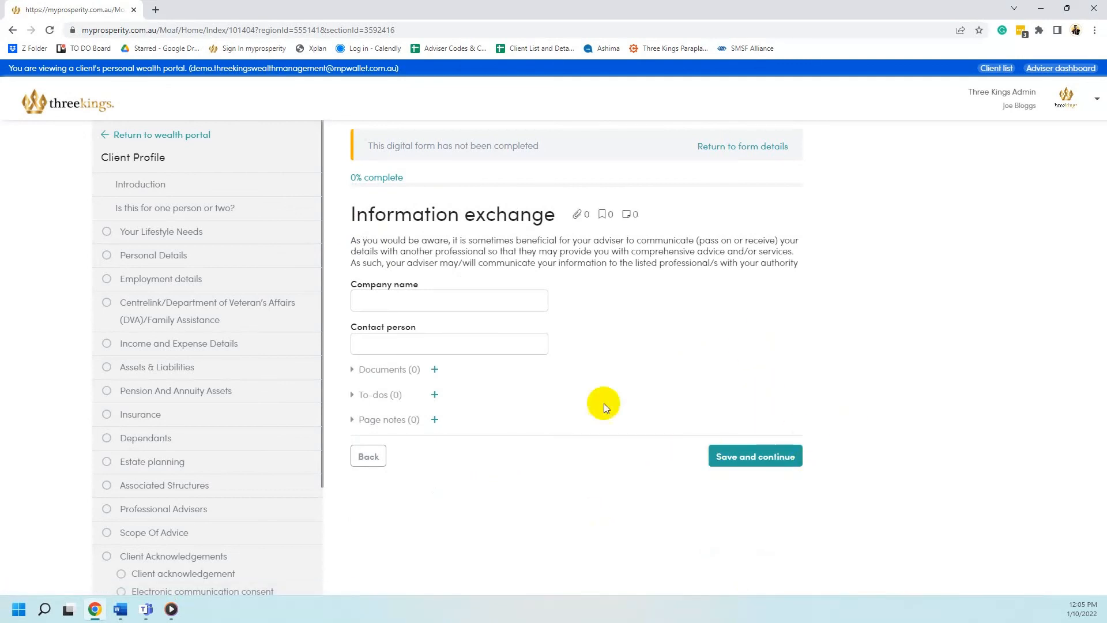
{"action": "left_click", "coordinate": [788, 456]}
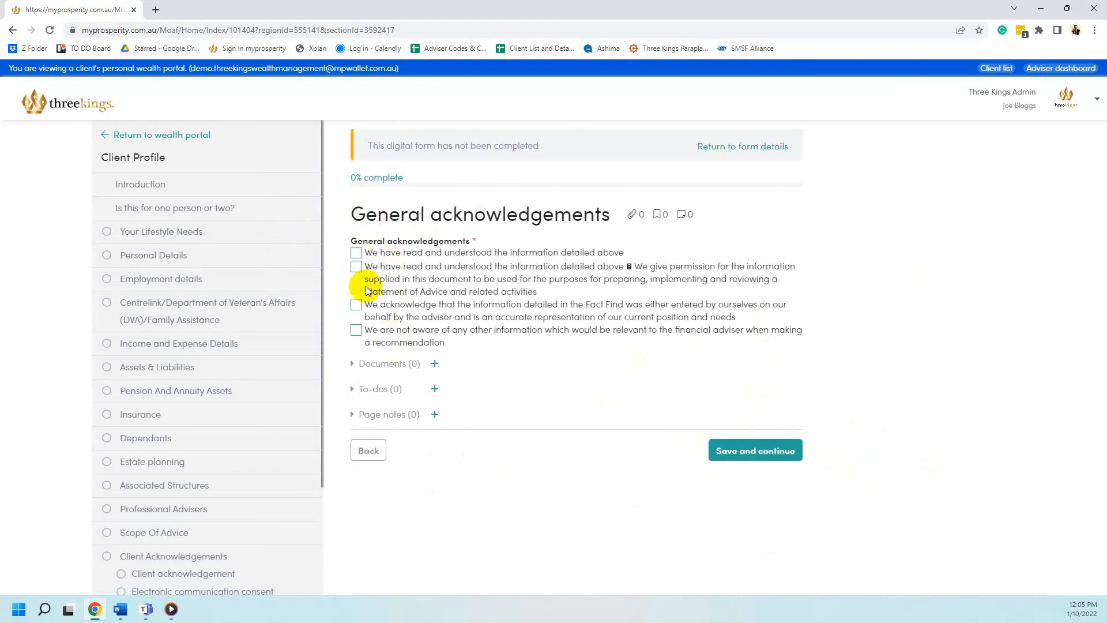
{"action": "left_click", "coordinate": [355, 253]}
{"action": "left_click", "coordinate": [355, 266]}
{"action": "left_click", "coordinate": [355, 305]}
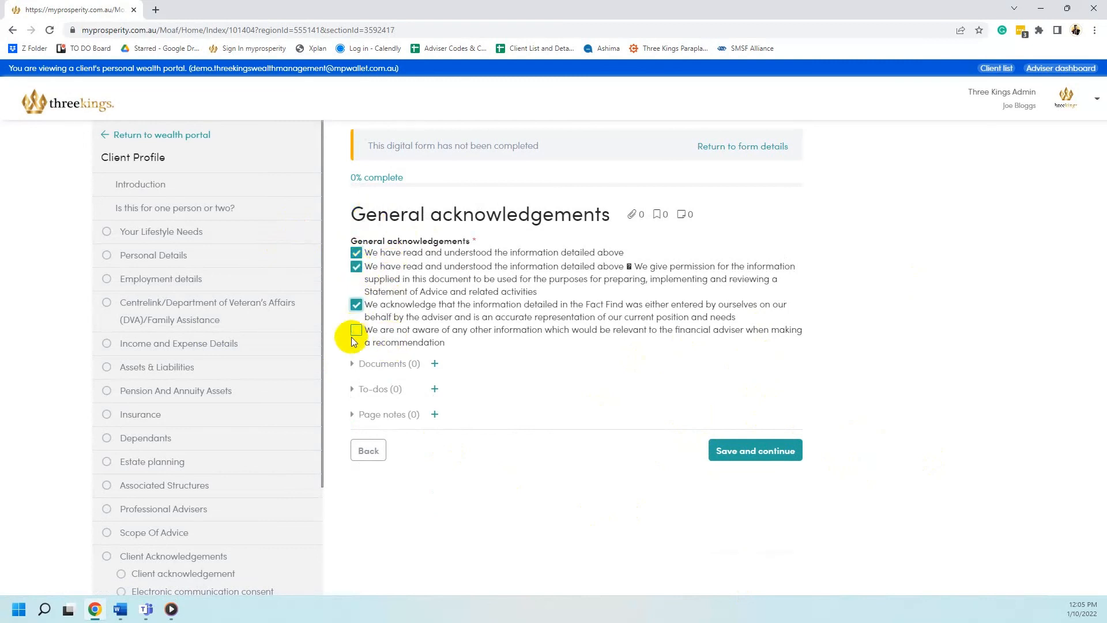
{"action": "left_click", "coordinate": [355, 330]}
{"action": "left_click", "coordinate": [742, 451]}
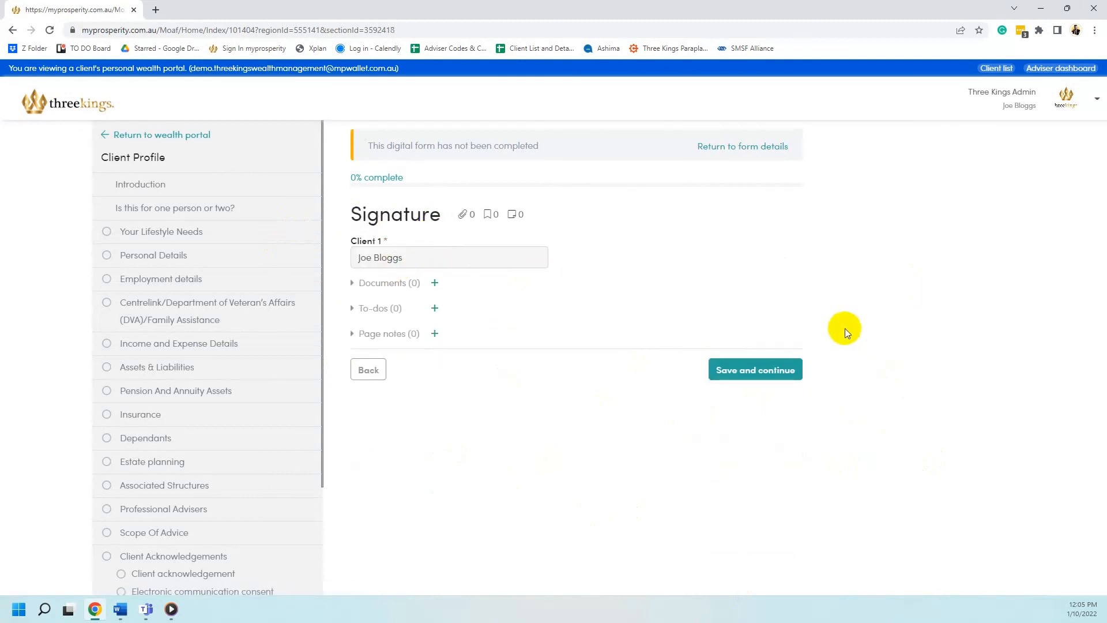
Save Signature, enter the adviser's full name on Adviser signature, and save
{"action": "left_click", "coordinate": [744, 370]}
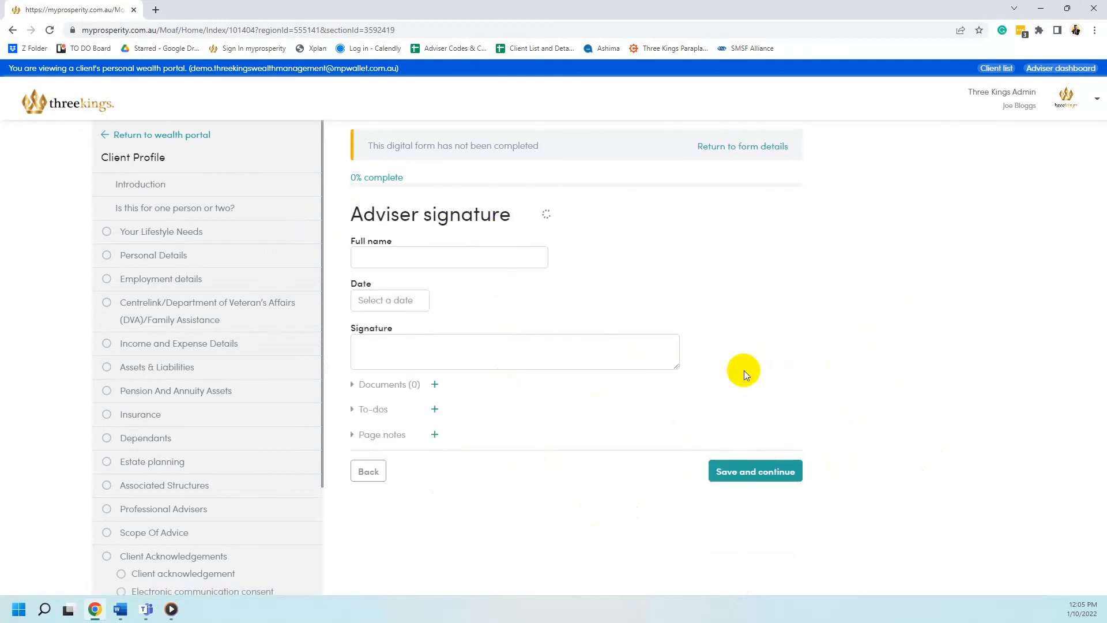
{"action": "scroll", "coordinate": [259, 333], "scroll_direction": "down", "scroll_amount": 2}
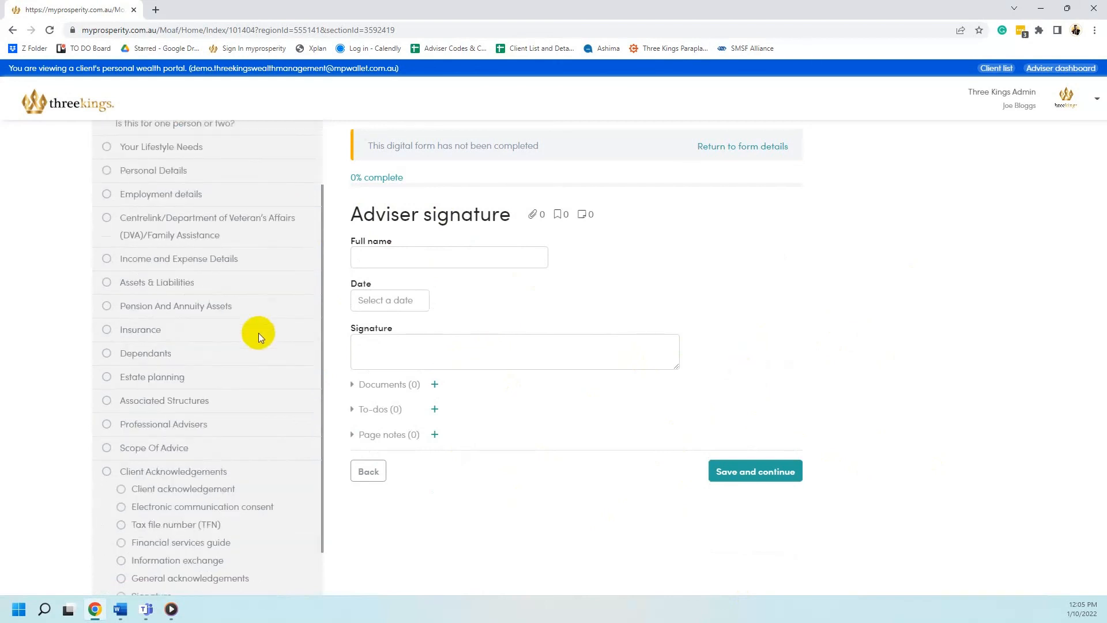
{"action": "scroll", "coordinate": [258, 333], "scroll_direction": "down", "scroll_amount": 1}
{"action": "left_click", "coordinate": [392, 259]}
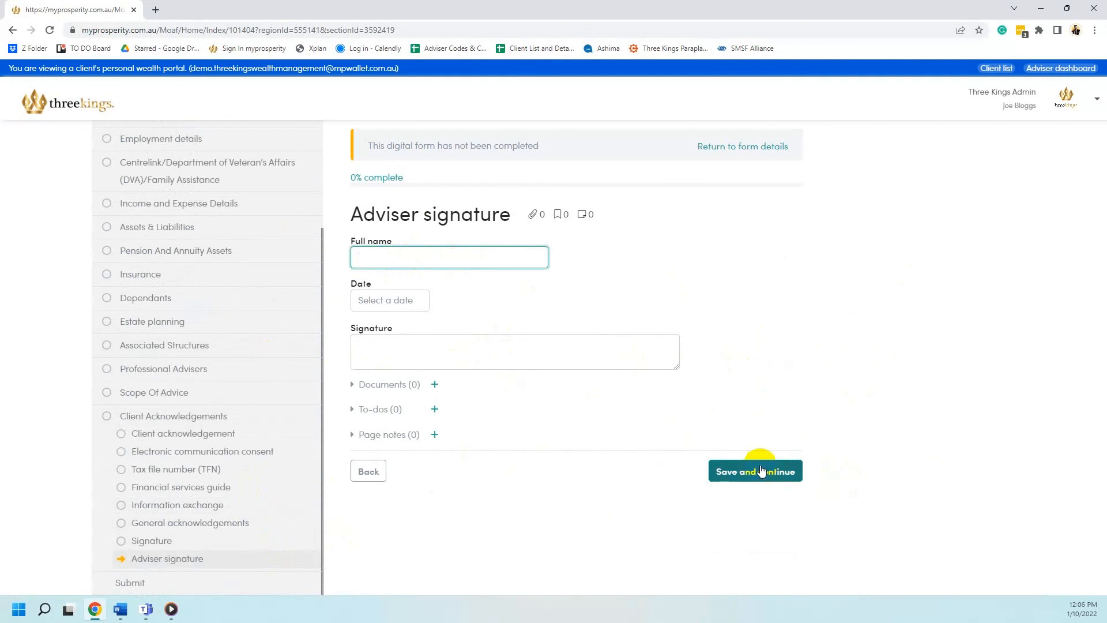
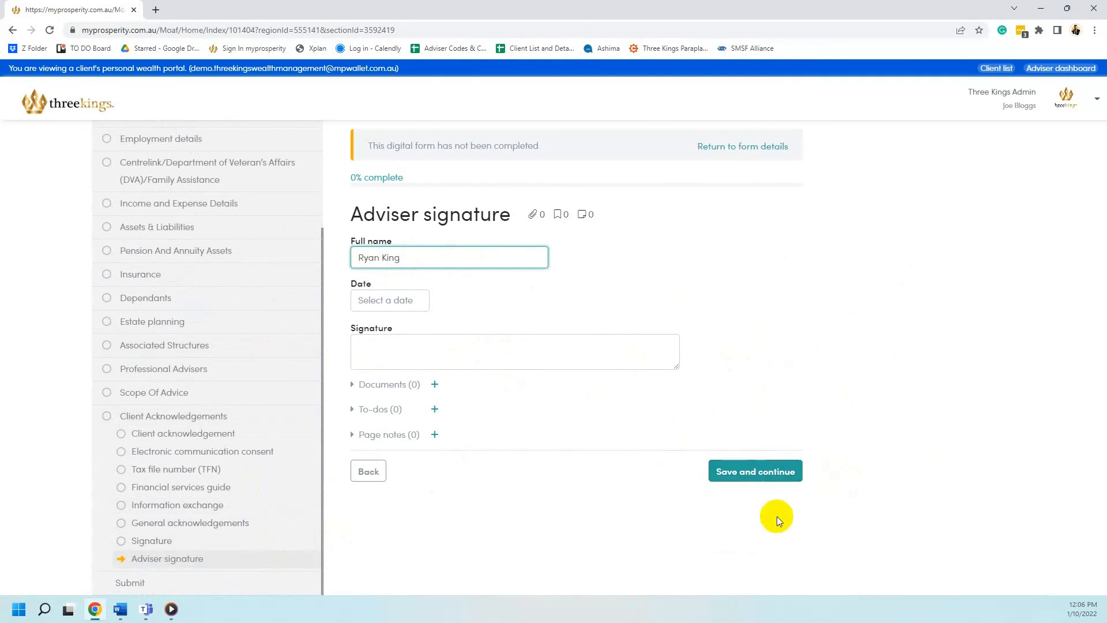
{"action": "left_click", "coordinate": [770, 477]}
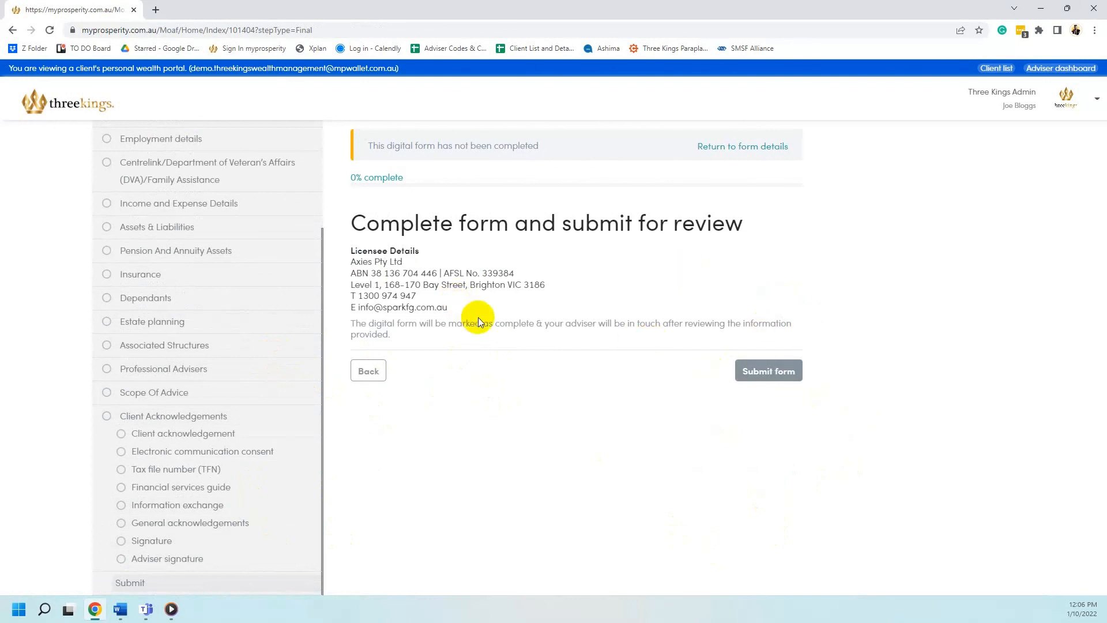
{"action": "scroll", "coordinate": [247, 333], "scroll_direction": "up", "scroll_amount": 3}
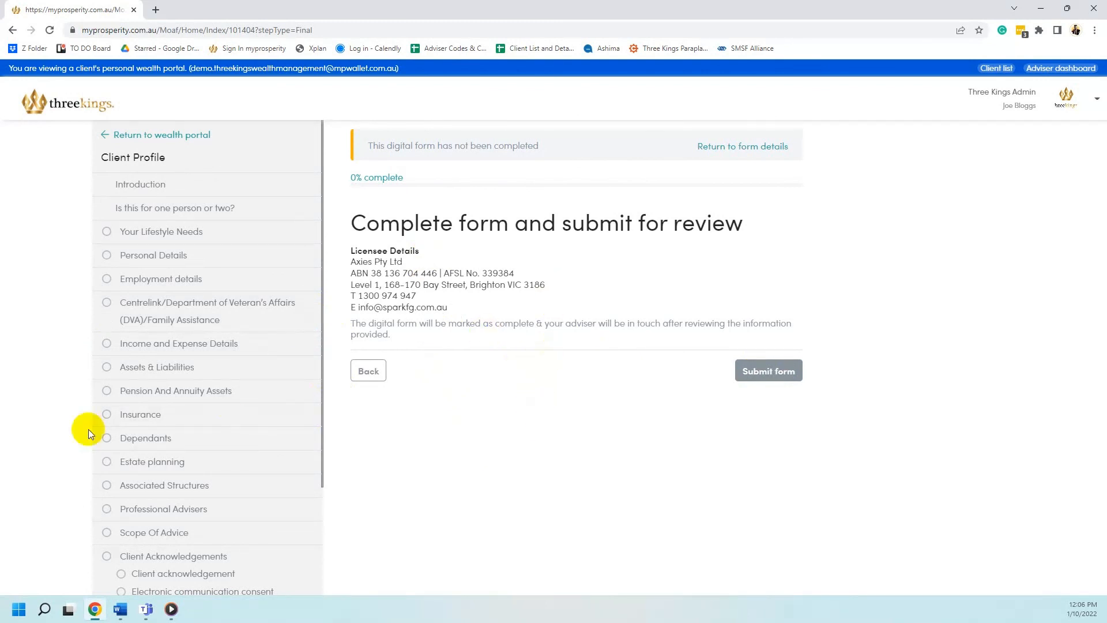
{"action": "scroll", "coordinate": [296, 432], "scroll_direction": "down", "scroll_amount": 3}
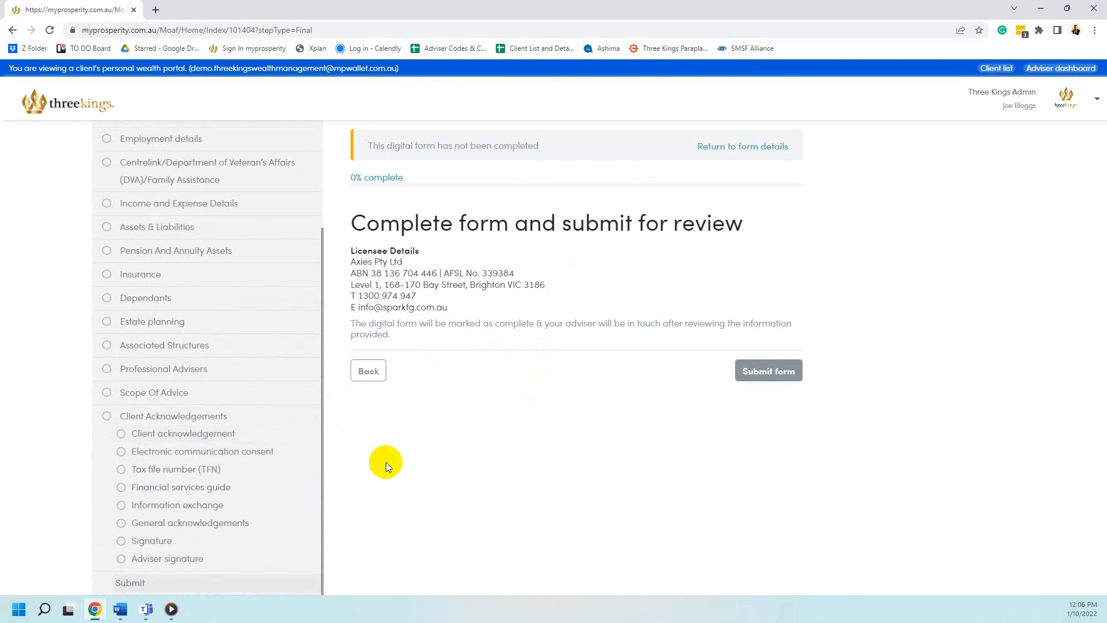
{"action": "scroll", "coordinate": [313, 448], "scroll_direction": "up", "scroll_amount": 3}
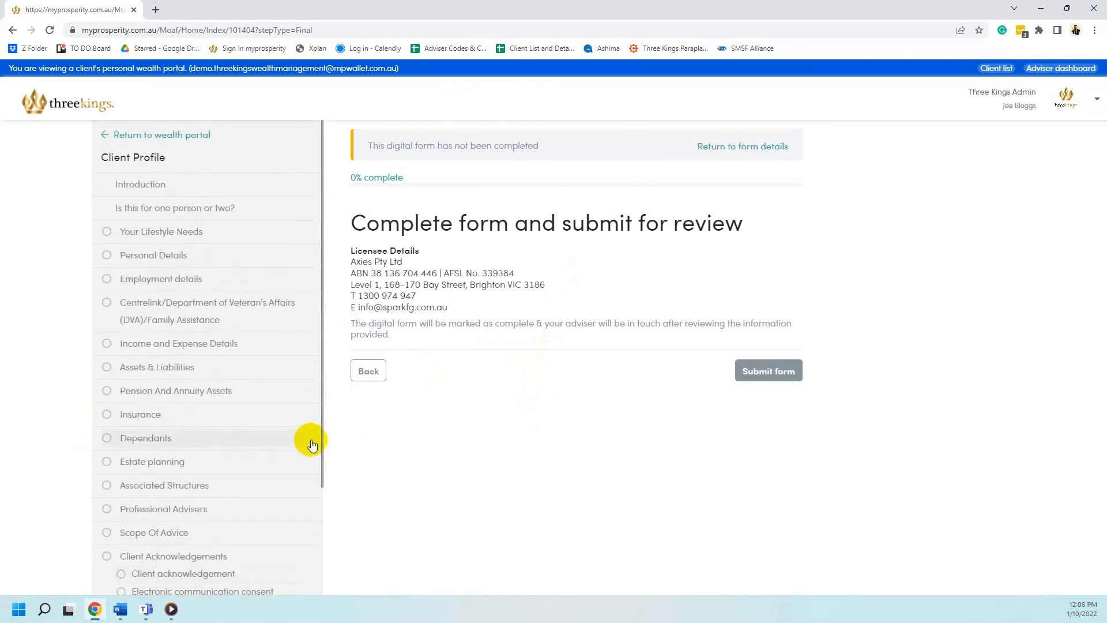